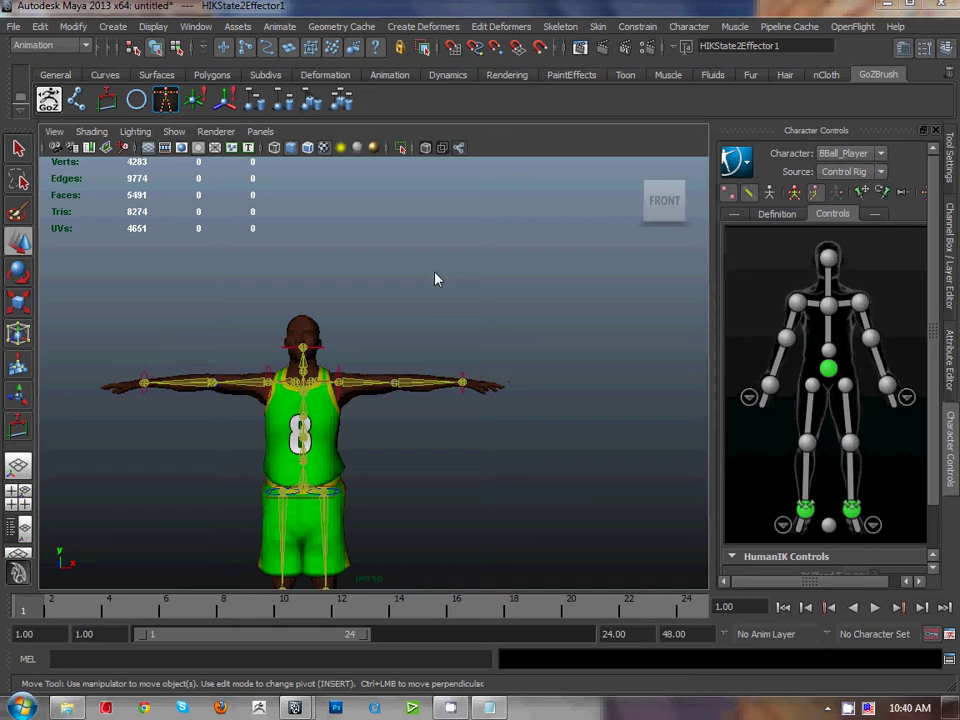
Test the left wrist effector by raising the arm, then return it to horizontal
{"action": "scroll", "coordinate": [448, 290], "scroll_direction": "up", "scroll_amount": 5}
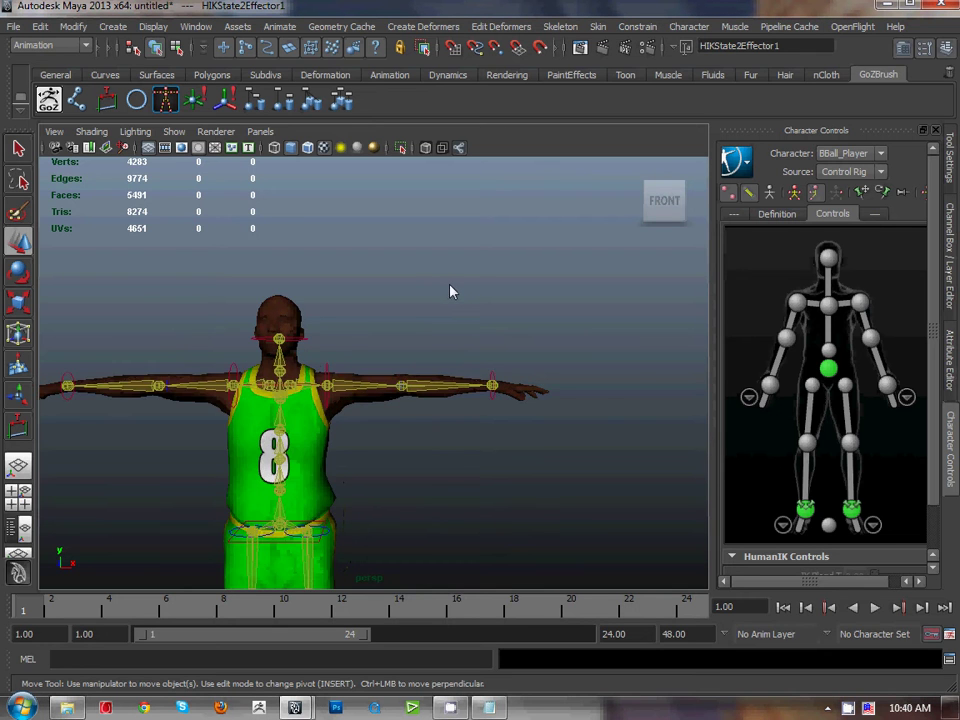
{"action": "scroll", "coordinate": [454, 292], "scroll_direction": "down", "scroll_amount": 5}
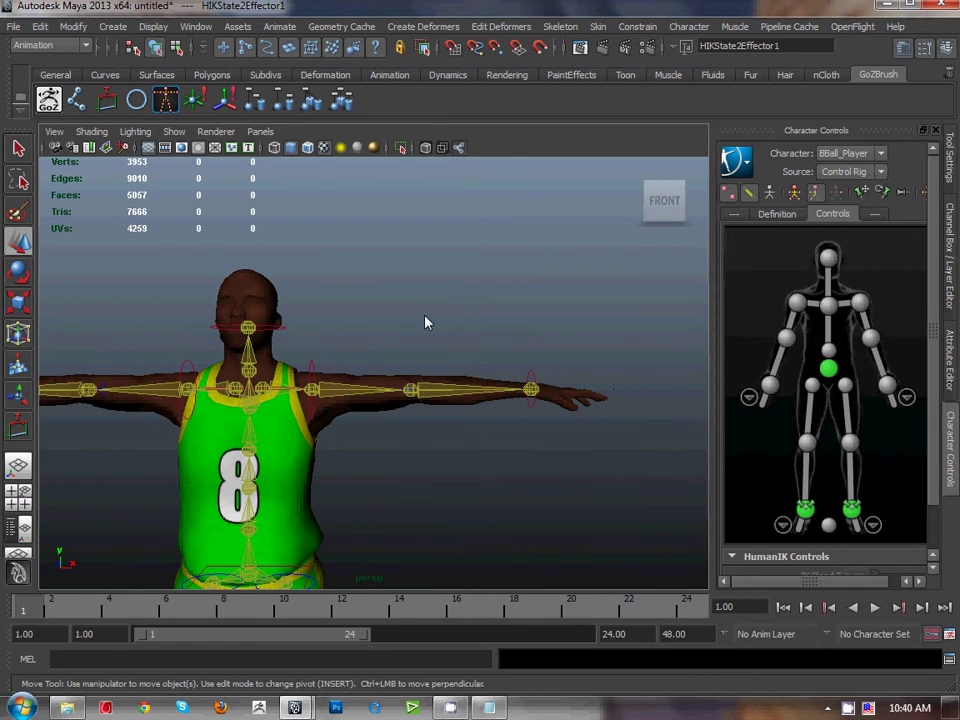
{"action": "scroll", "coordinate": [383, 490], "scroll_direction": "down", "scroll_amount": 3}
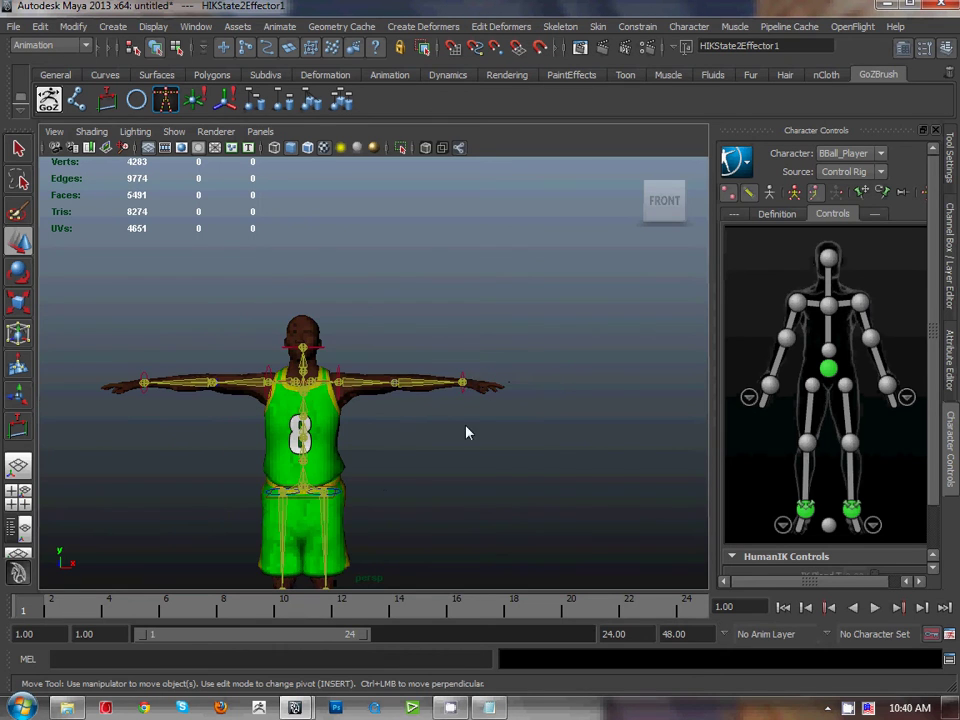
{"action": "left_click", "coordinate": [465, 382]}
{"action": "mouse_move", "coordinate": [465, 380]}
{"action": "left_mouse_down"}
{"action": "mouse_move", "coordinate": [435, 456]}
{"action": "mouse_move", "coordinate": [480, 340]}
{"action": "mouse_move", "coordinate": [468, 392]}
{"action": "left_mouse_up"}
{"action": "right_click_drag", "start_coordinate": [463, 371], "coordinate": [466, 334]}
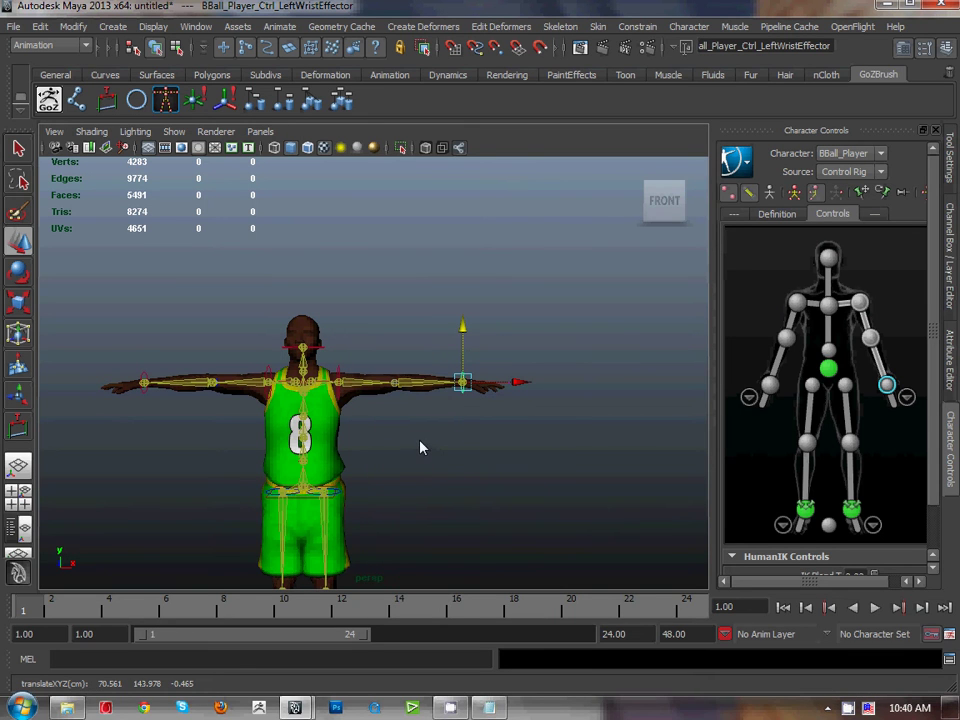
In Channel Control, make Scale X keyable on the Ctrl_LeftArm control
{"action": "left_click", "coordinate": [368, 388]}
{"action": "left_click", "coordinate": [950, 228]}
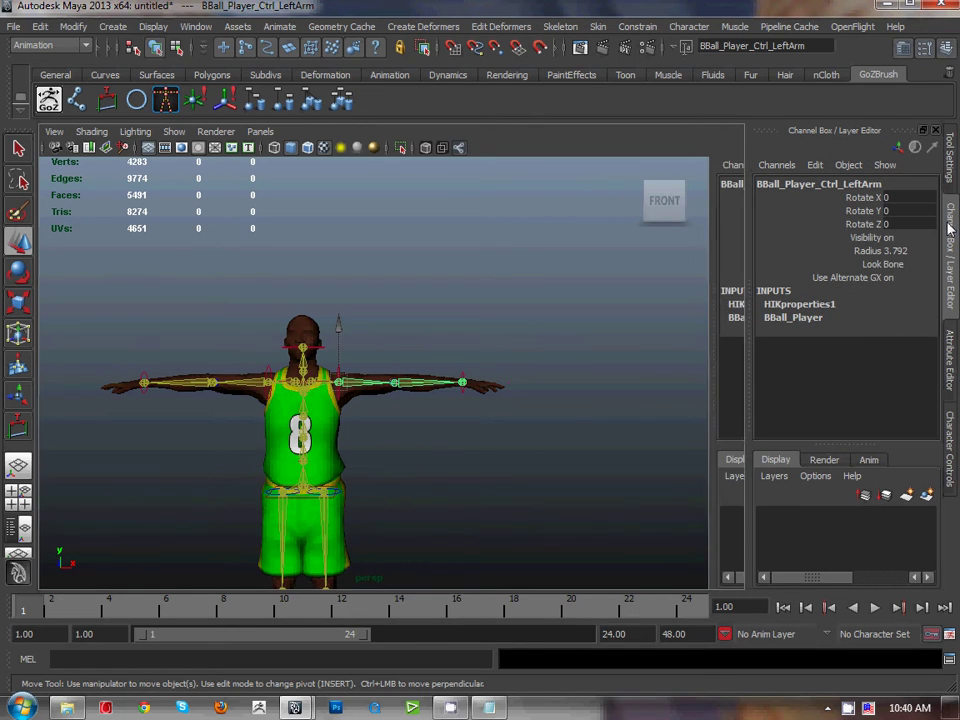
{"action": "left_click", "coordinate": [816, 166]}
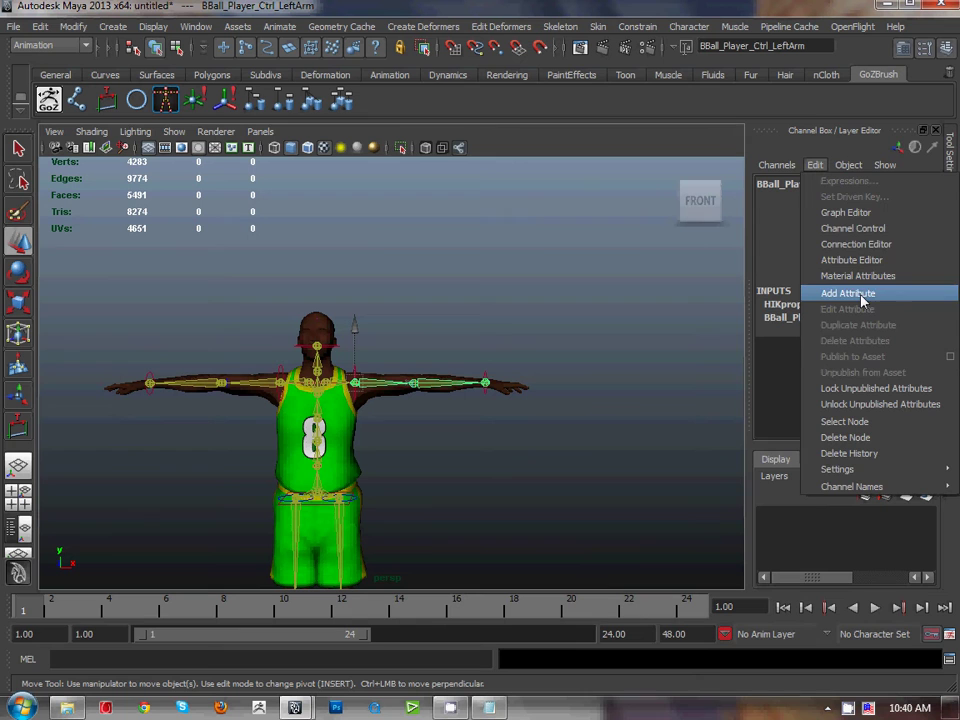
{"action": "left_click", "coordinate": [855, 229]}
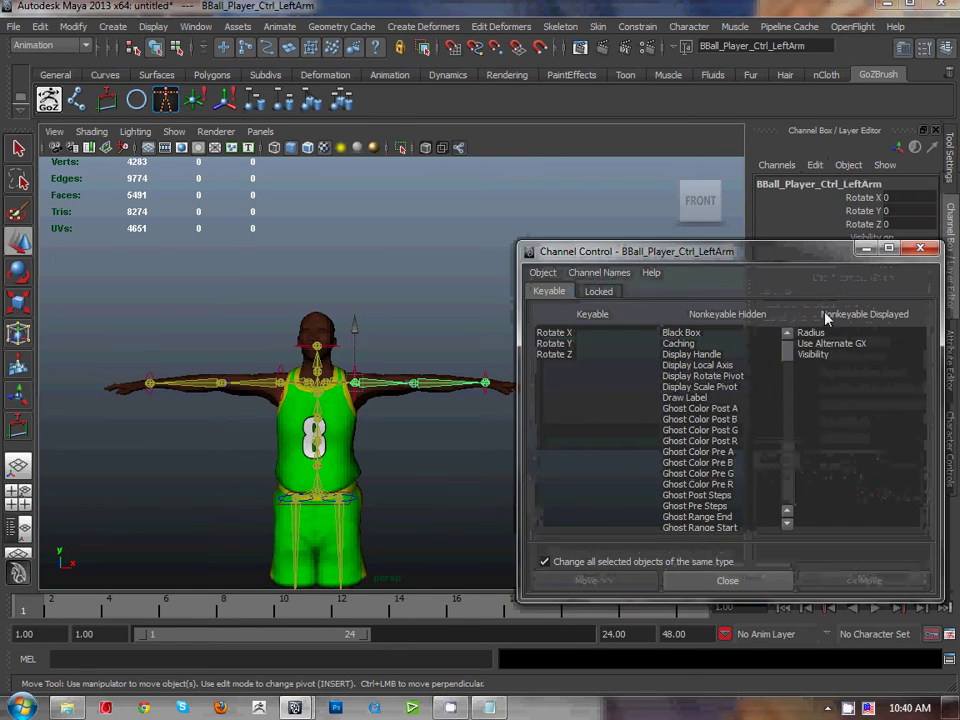
{"action": "left_click_drag", "start_coordinate": [790, 354], "coordinate": [789, 476]}
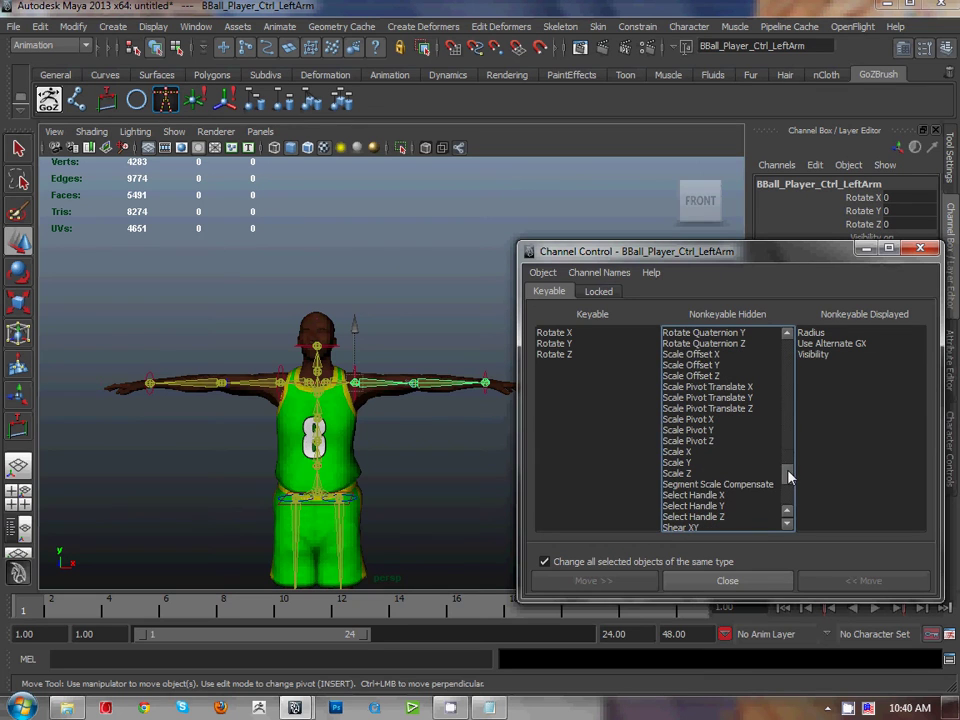
{"action": "left_click", "coordinate": [690, 452]}
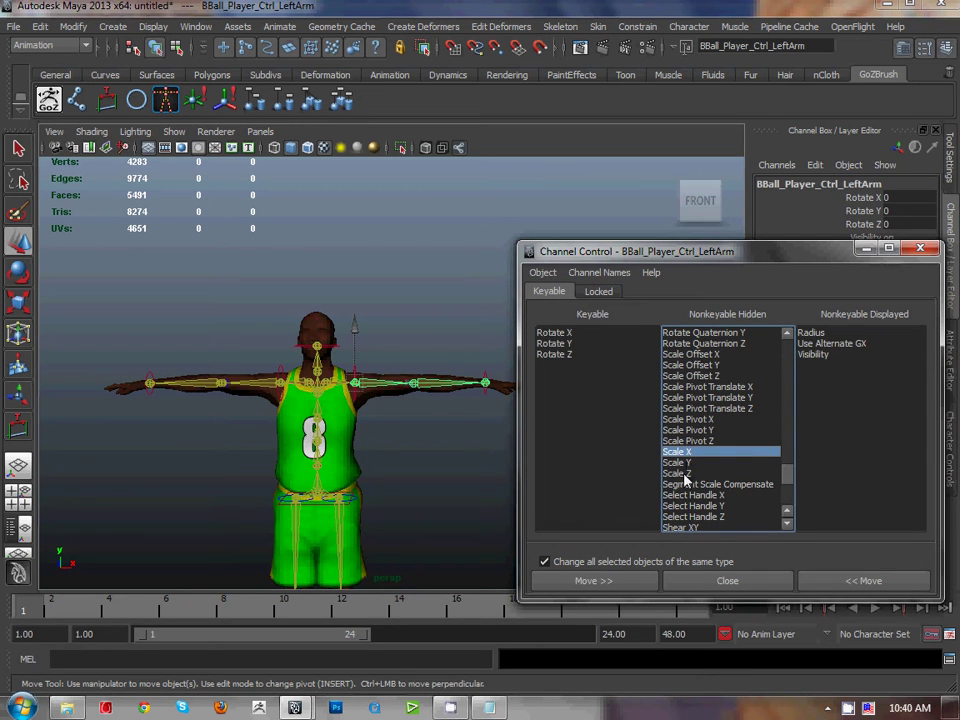
{"action": "left_click", "coordinate": [847, 581]}
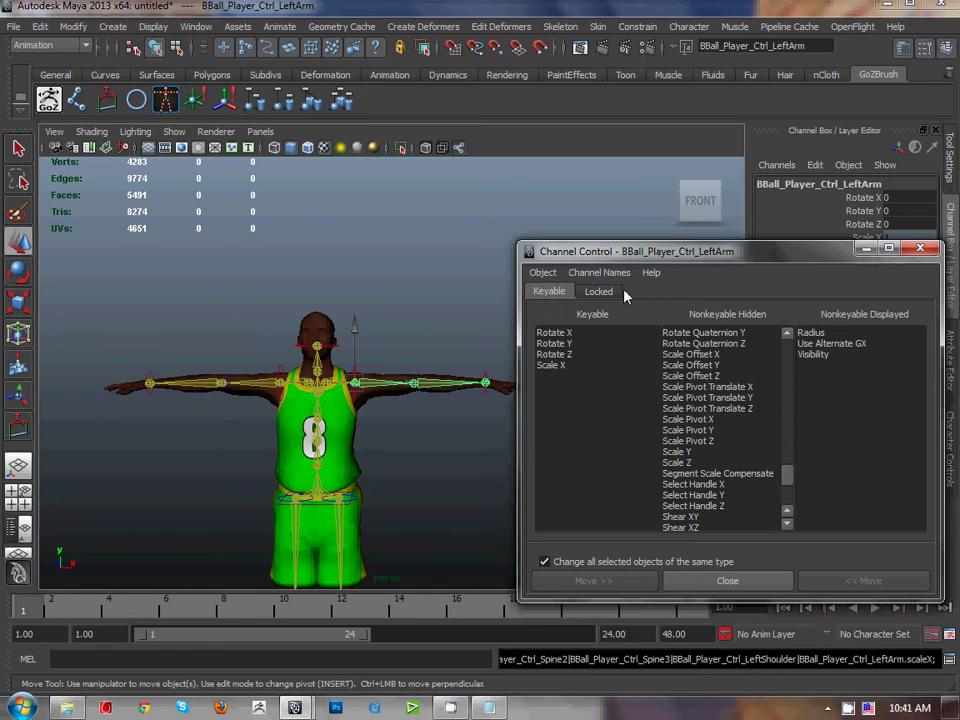
Make Scale X keyable on the Ctrl_LeftForeArm control as well
{"action": "left_click", "coordinate": [437, 389]}
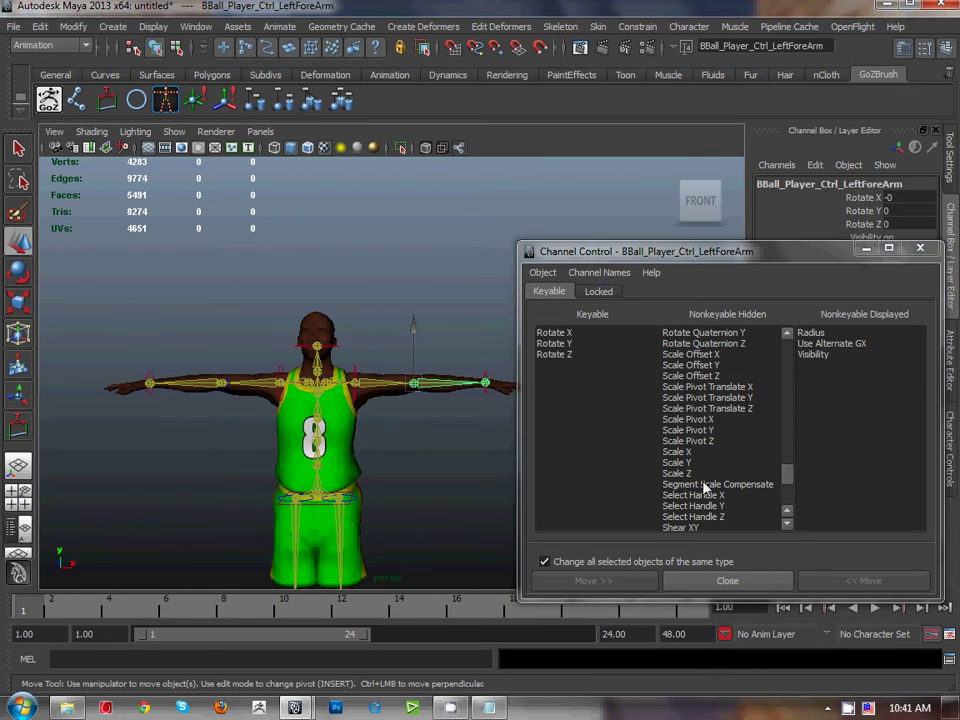
{"action": "left_click", "coordinate": [677, 452]}
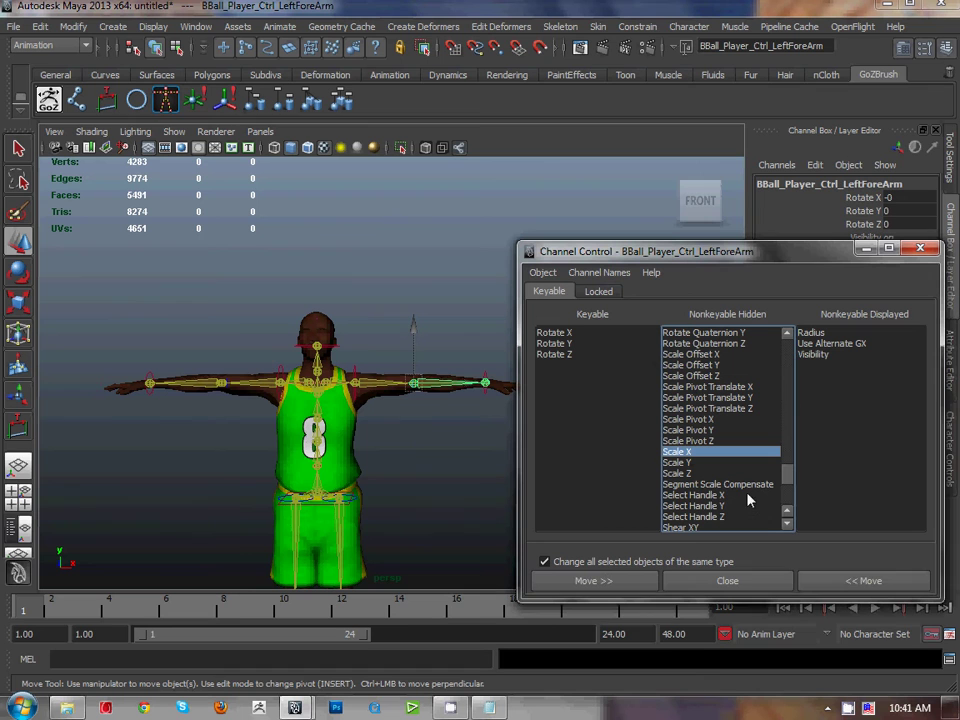
{"action": "left_click", "coordinate": [853, 591]}
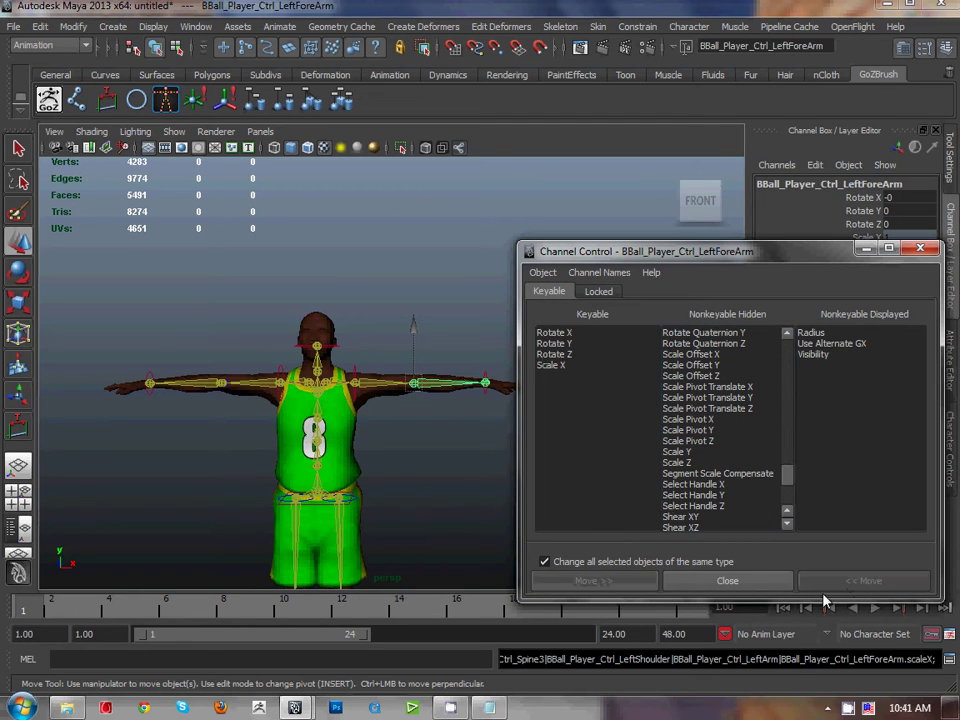
Close Channel Control and unlock the forearm control's Scale X channel
{"action": "left_click", "coordinate": [728, 581]}
{"action": "right_click", "coordinate": [893, 240]}
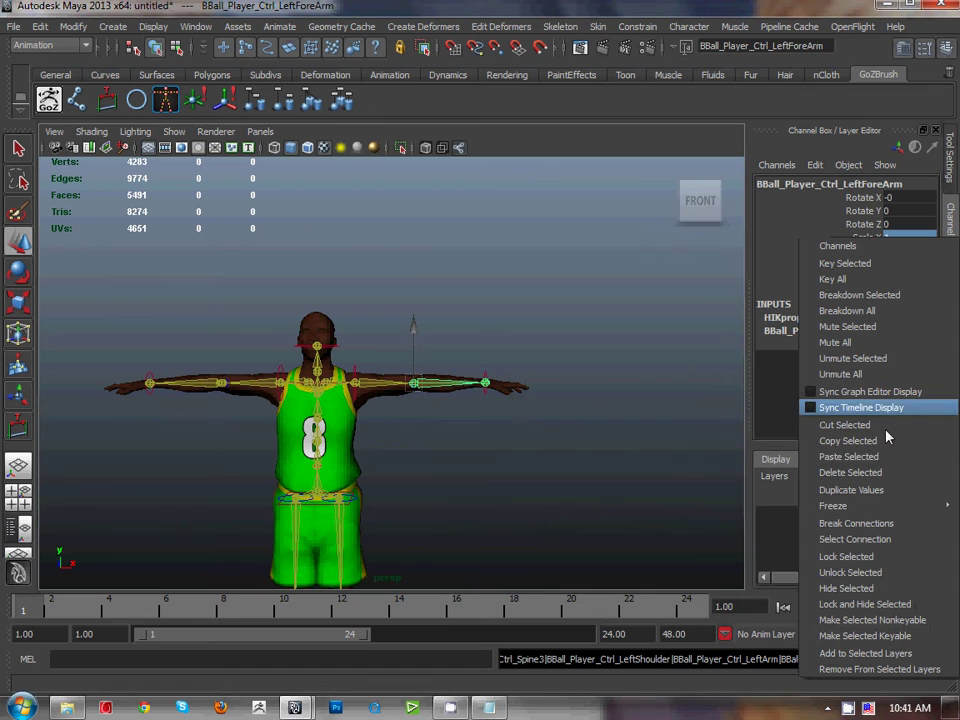
{"action": "left_click", "coordinate": [876, 572]}
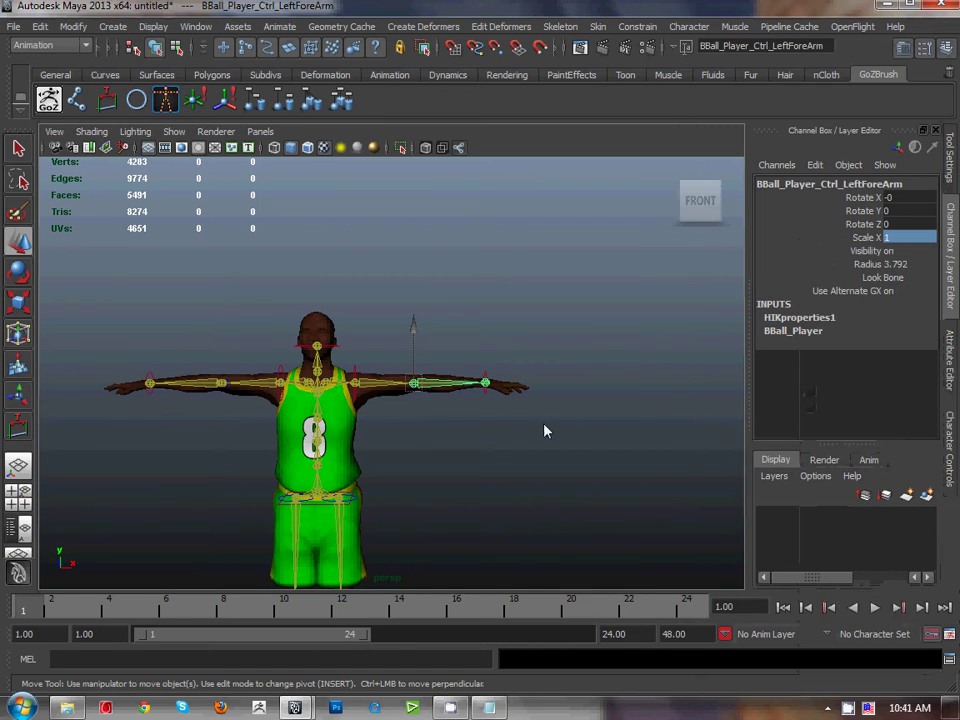
Unlock Scale X on the left upper-arm control, then clear the selection
{"action": "left_click", "coordinate": [390, 385]}
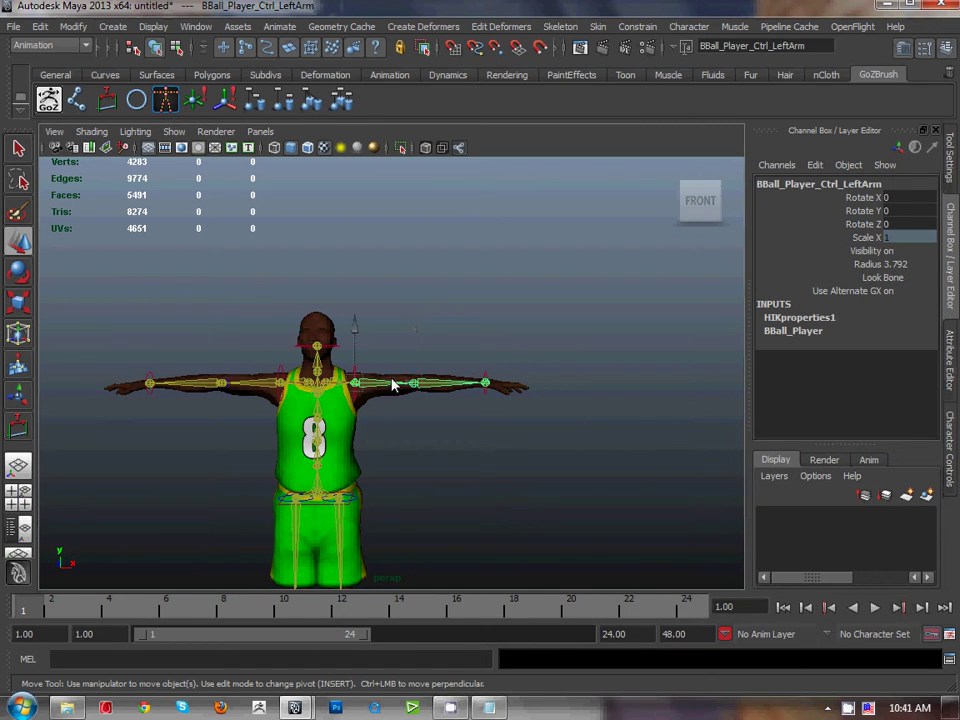
{"action": "right_click", "coordinate": [906, 242]}
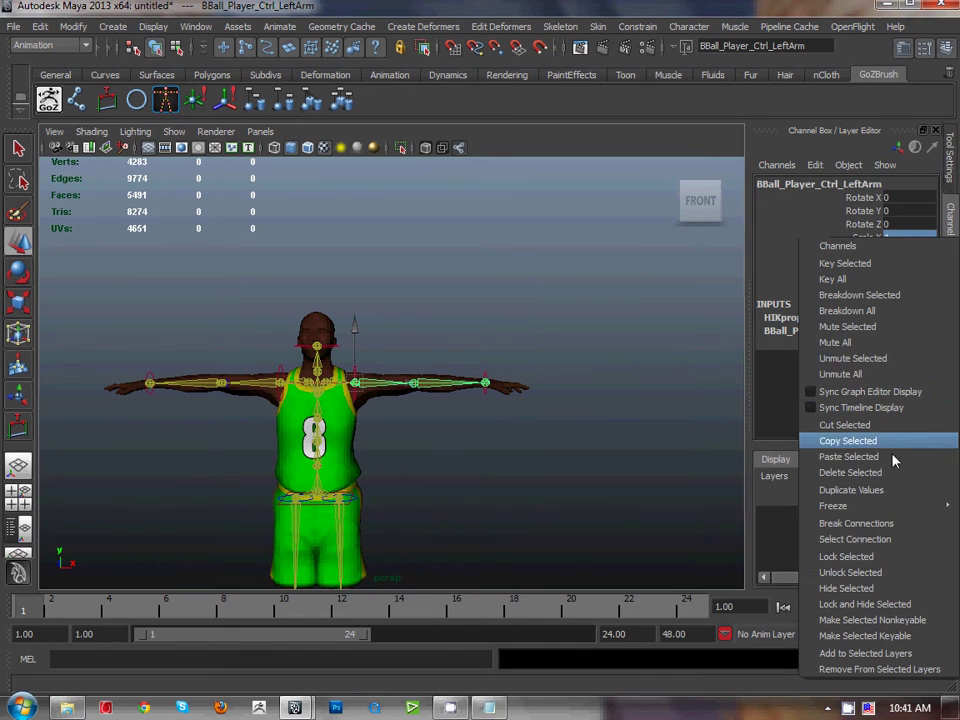
{"action": "mouse_move", "coordinate": [878, 508]}
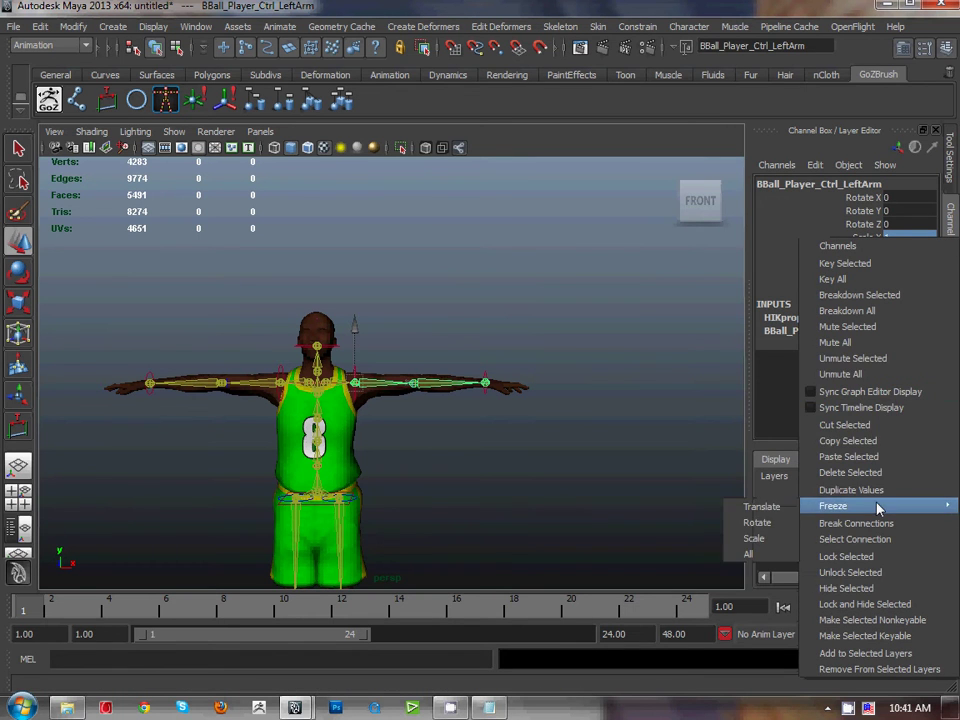
{"action": "left_click", "coordinate": [872, 573]}
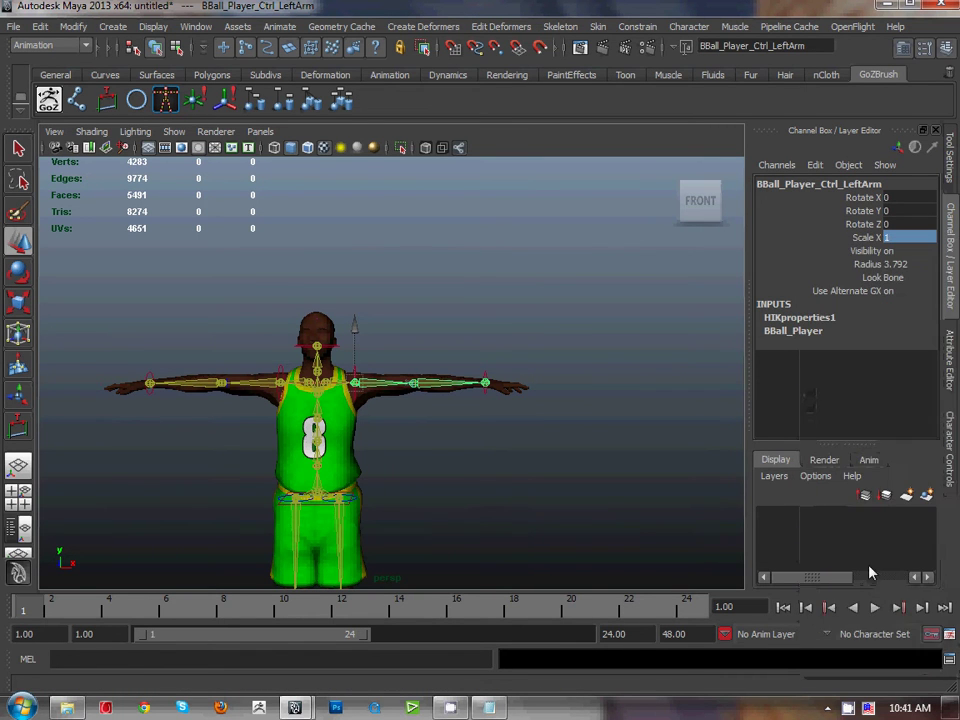
{"action": "left_click", "coordinate": [591, 361]}
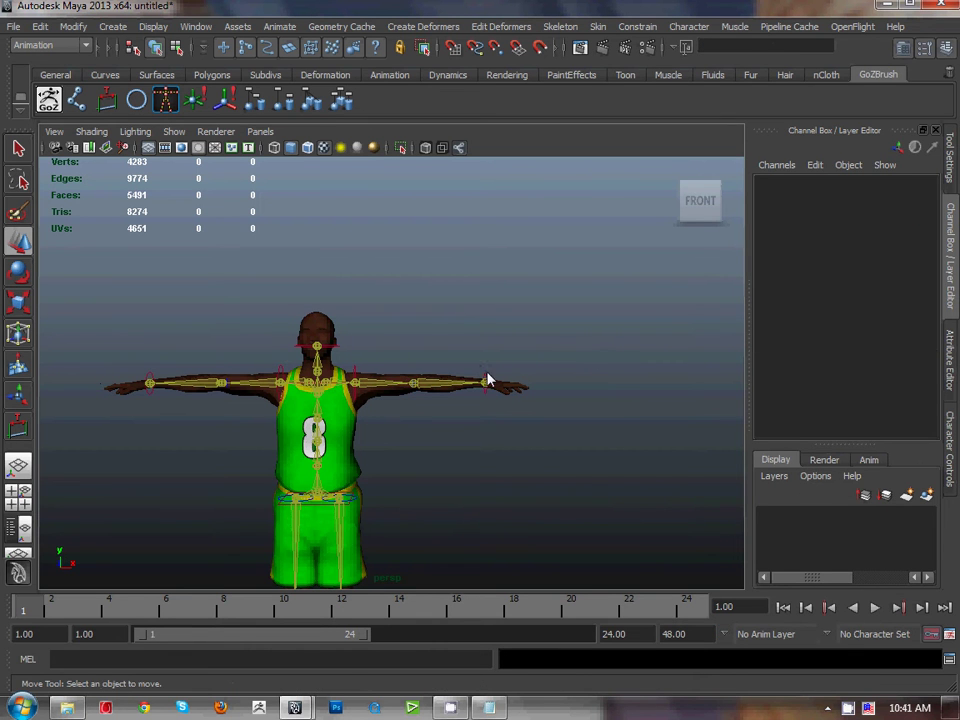
{"action": "left_click", "coordinate": [487, 380]}
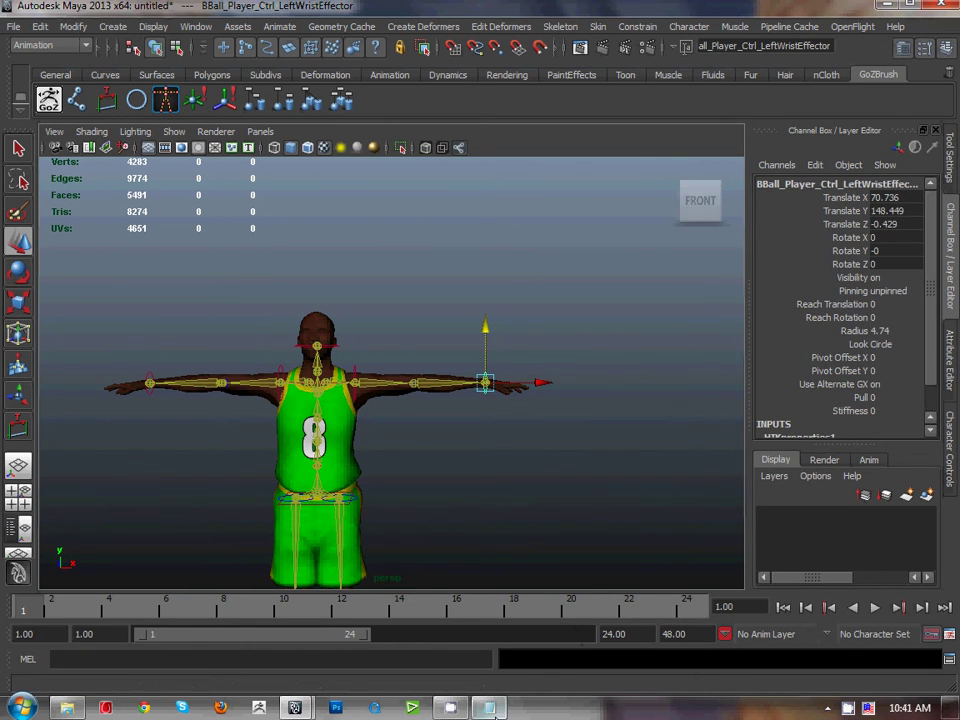
{"action": "left_click", "coordinate": [488, 707]}
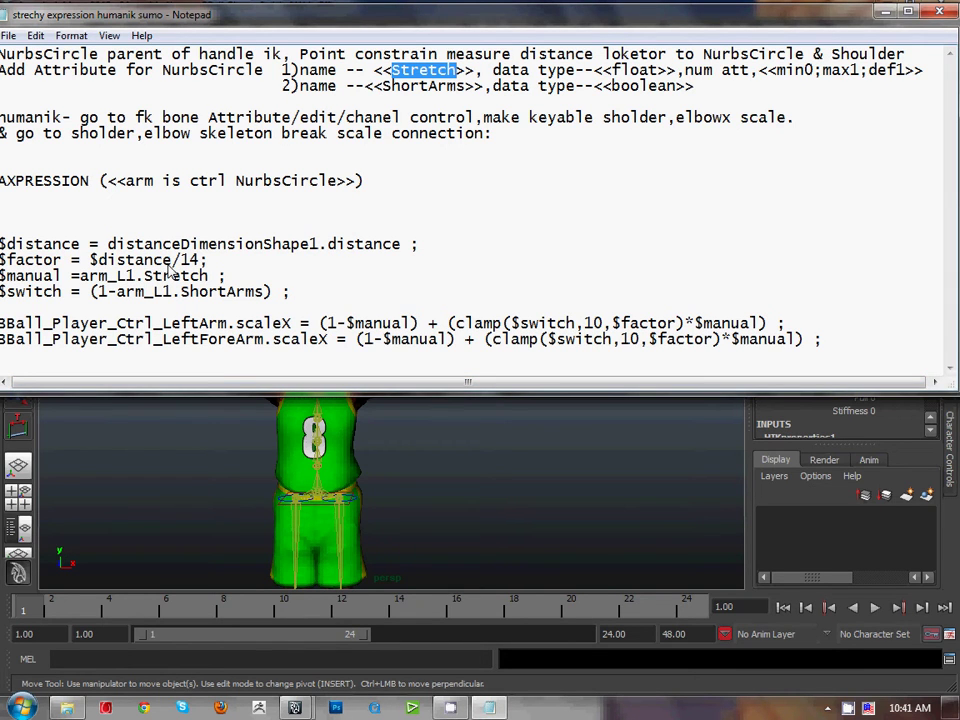
{"action": "left_click_drag", "start_coordinate": [138, 283], "coordinate": [80, 283]}
{"action": "key", "text": "ctrl+c"}
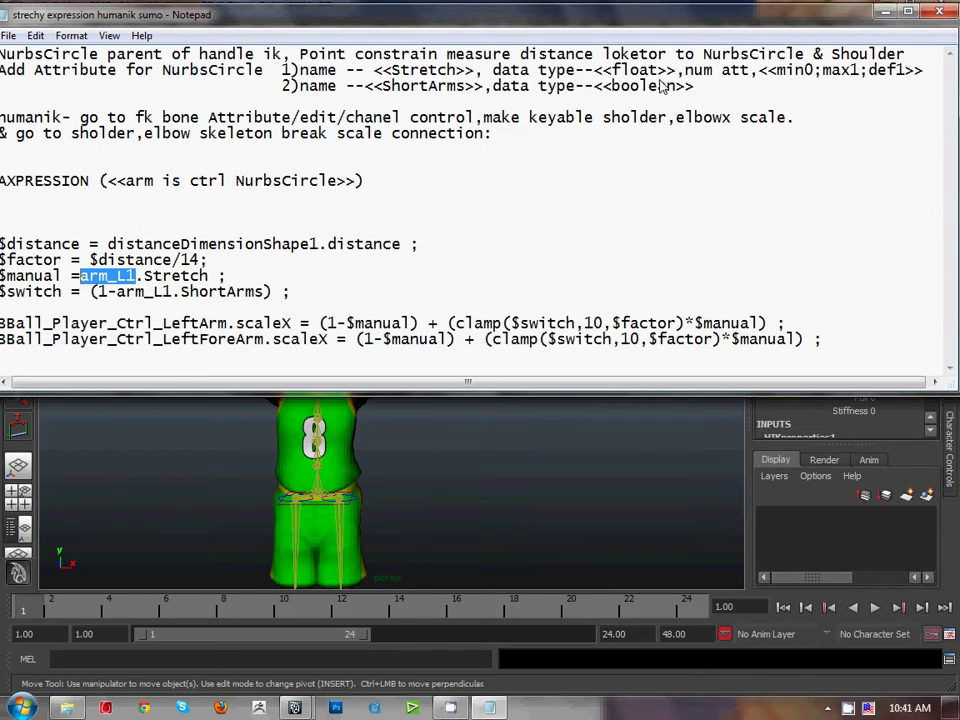
{"action": "left_click", "coordinate": [884, 14]}
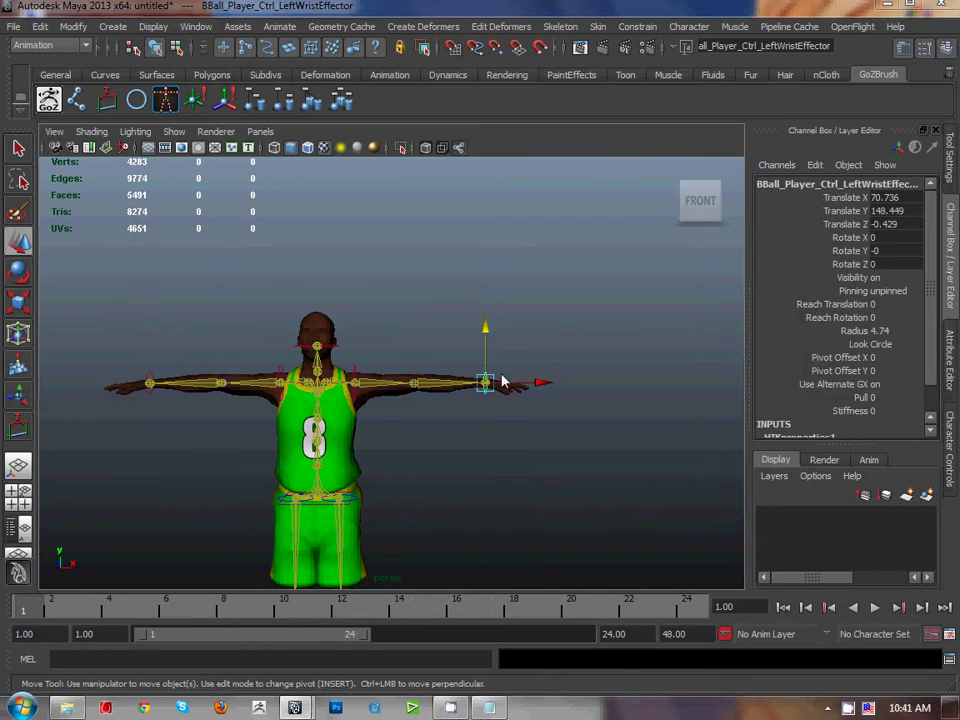
Rename the left wrist effector to arm_L1 and reselect it
{"action": "double_click", "coordinate": [781, 188]}
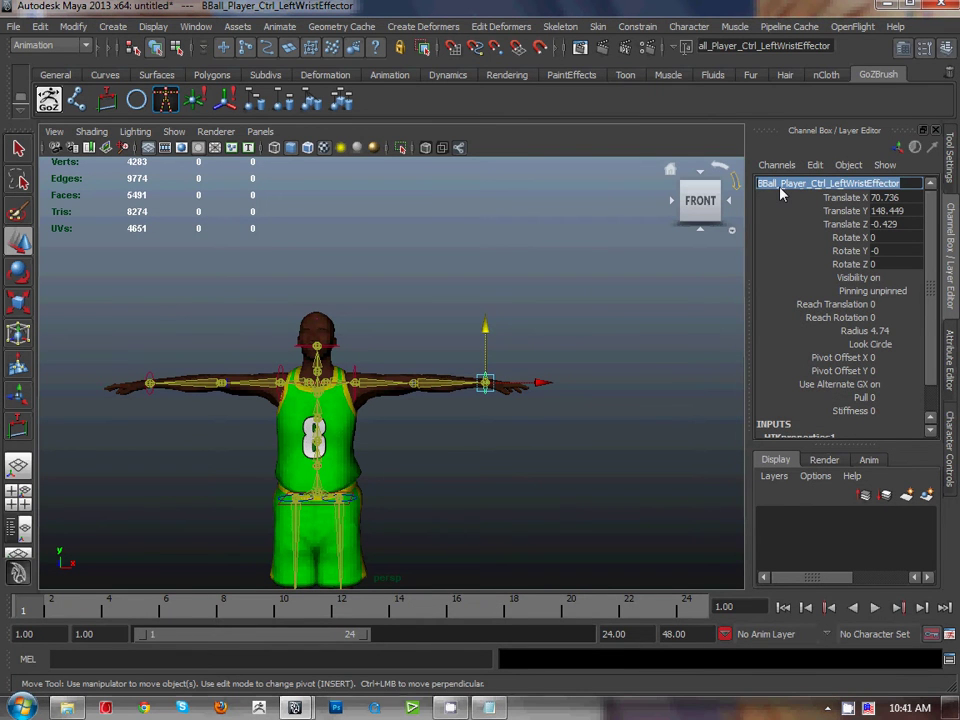
{"action": "key", "text": "ctrl+v"}
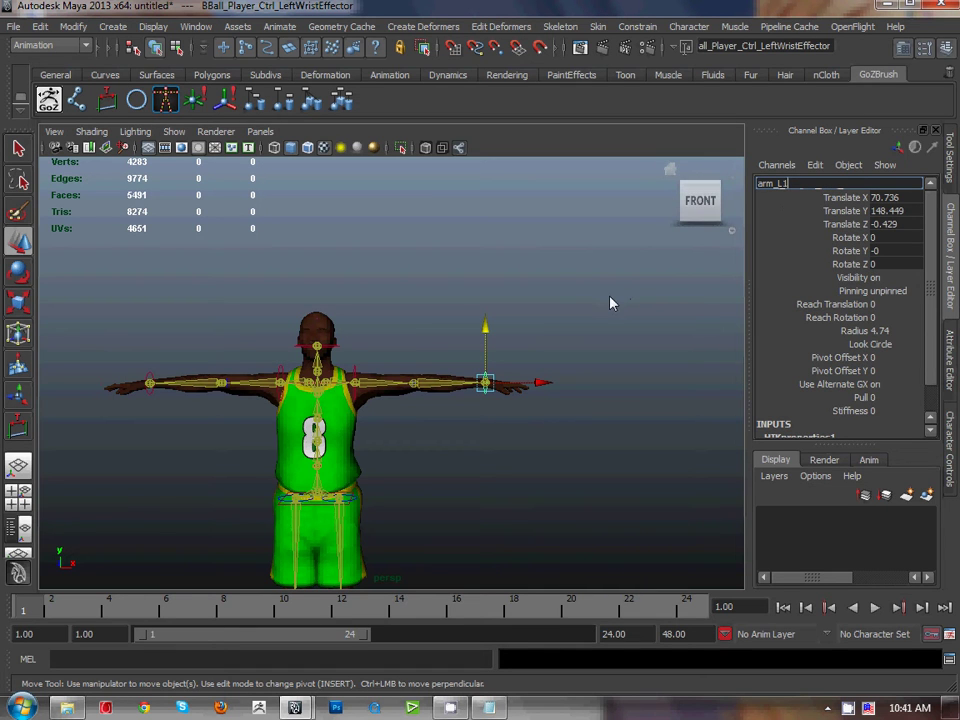
{"action": "key", "text": "Return"}
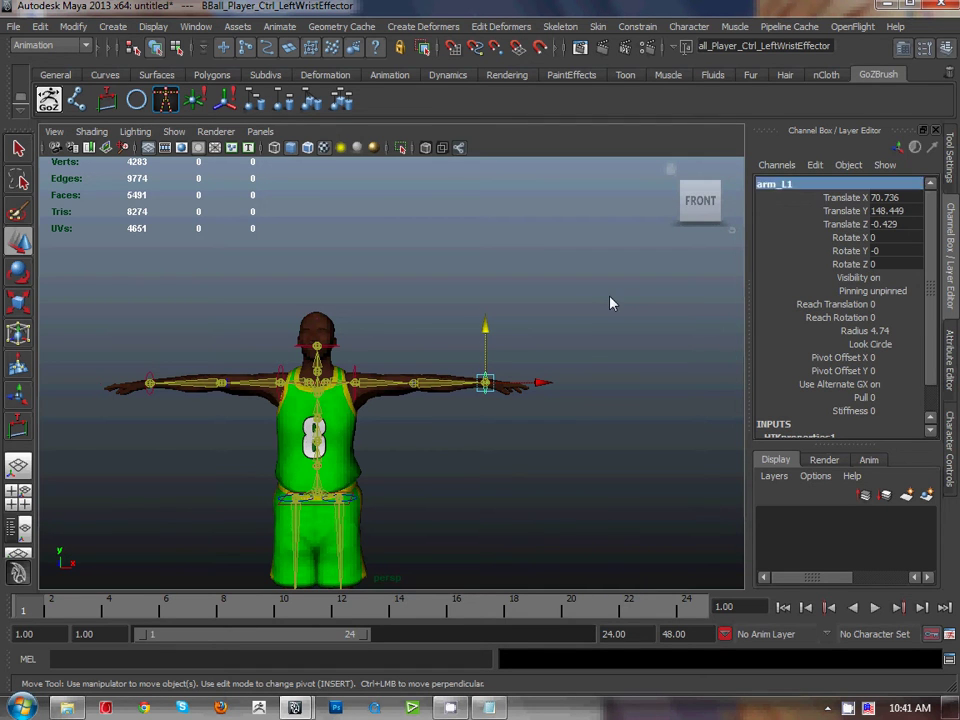
{"action": "left_click", "coordinate": [611, 302]}
{"action": "left_click", "coordinate": [487, 381]}
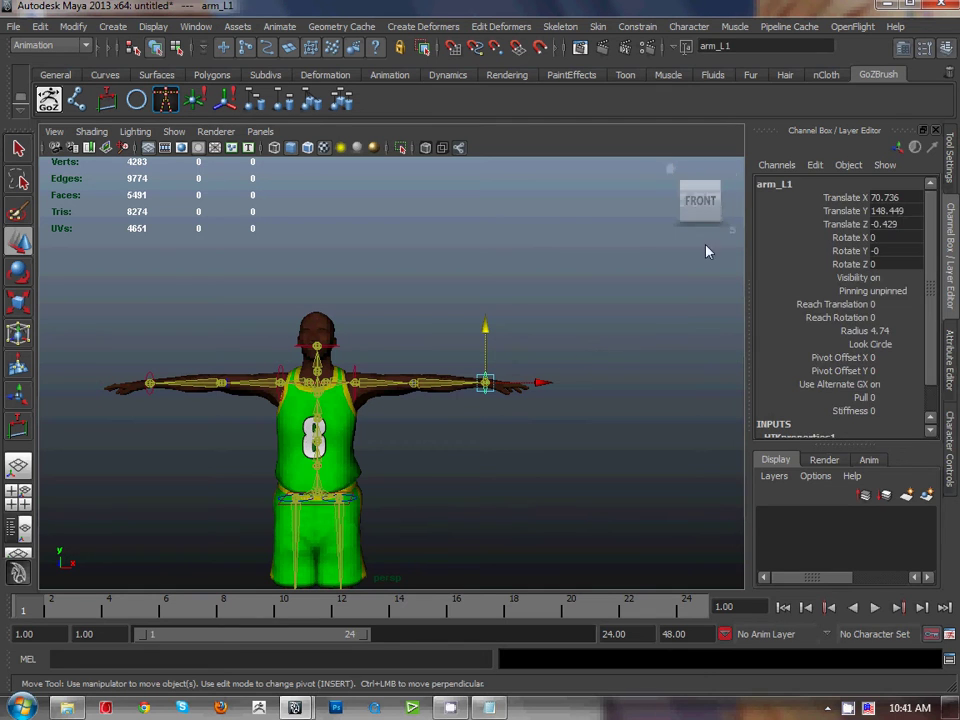
Add a float attribute Stretch to arm_L1 with min 0, max 1, default 1
{"action": "left_click", "coordinate": [815, 165]}
{"action": "left_click", "coordinate": [806, 291]}
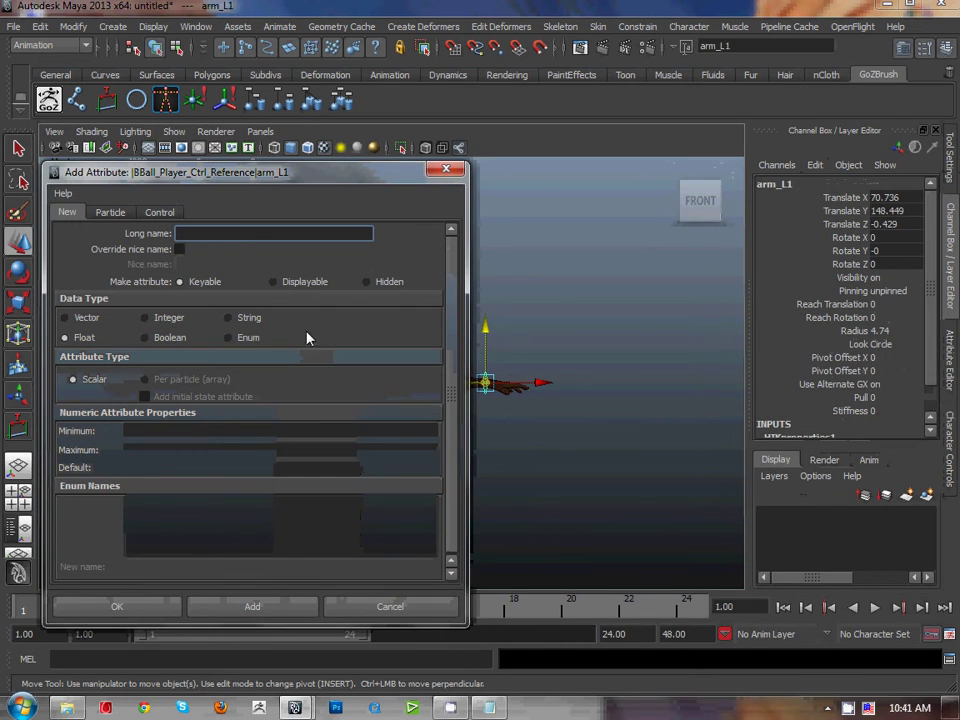
{"action": "left_click", "coordinate": [489, 708]}
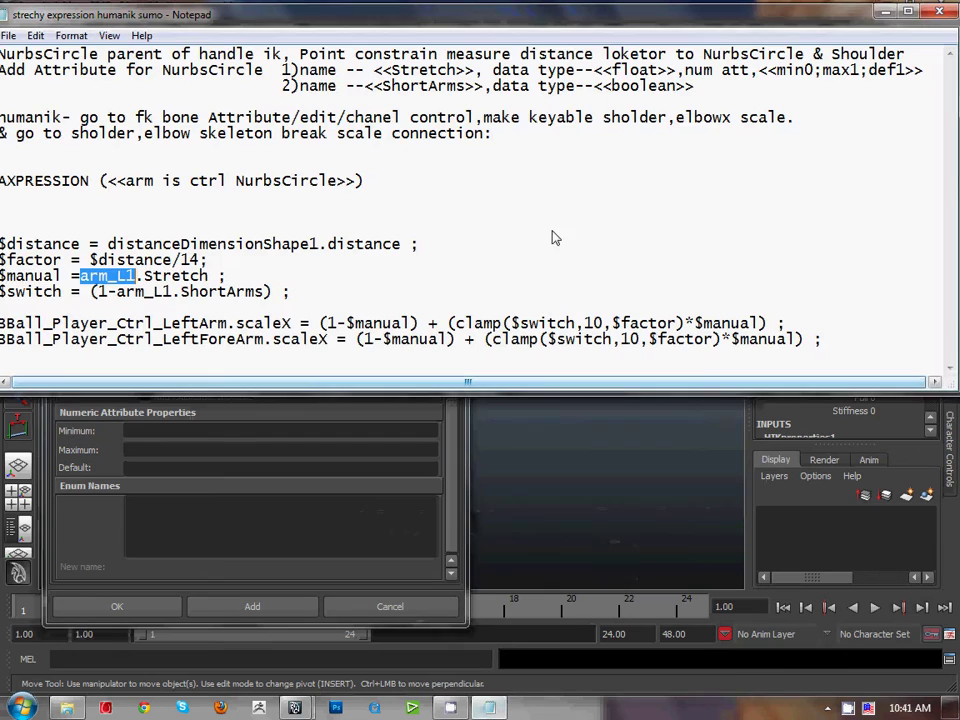
{"action": "left_click_drag", "start_coordinate": [391, 72], "coordinate": [461, 77]}
{"action": "key", "text": "ctrl+c"}
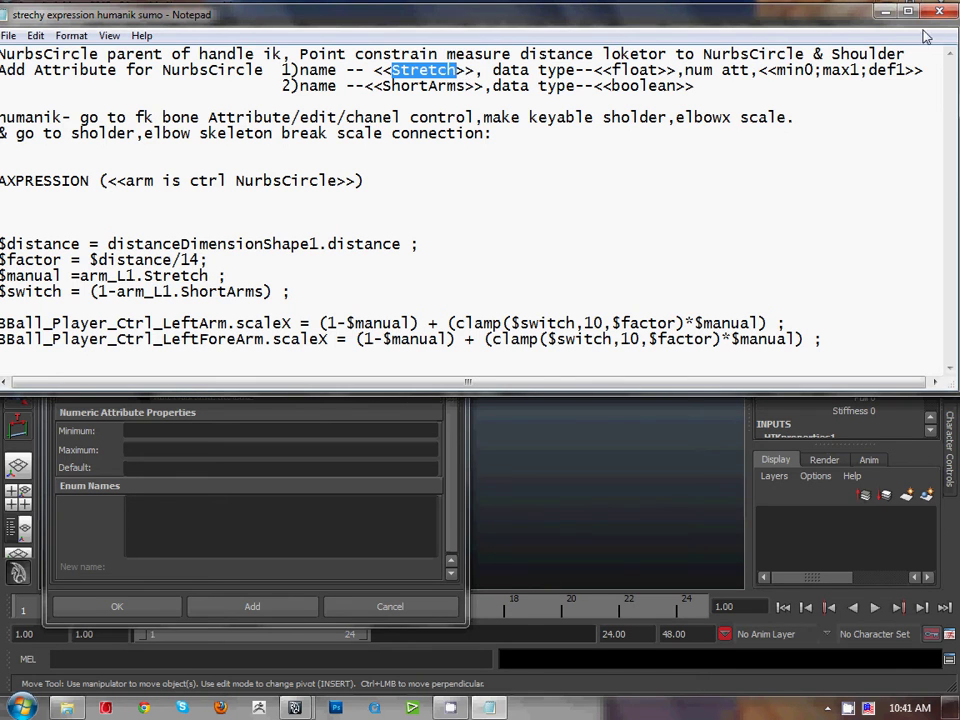
{"action": "left_click", "coordinate": [885, 11]}
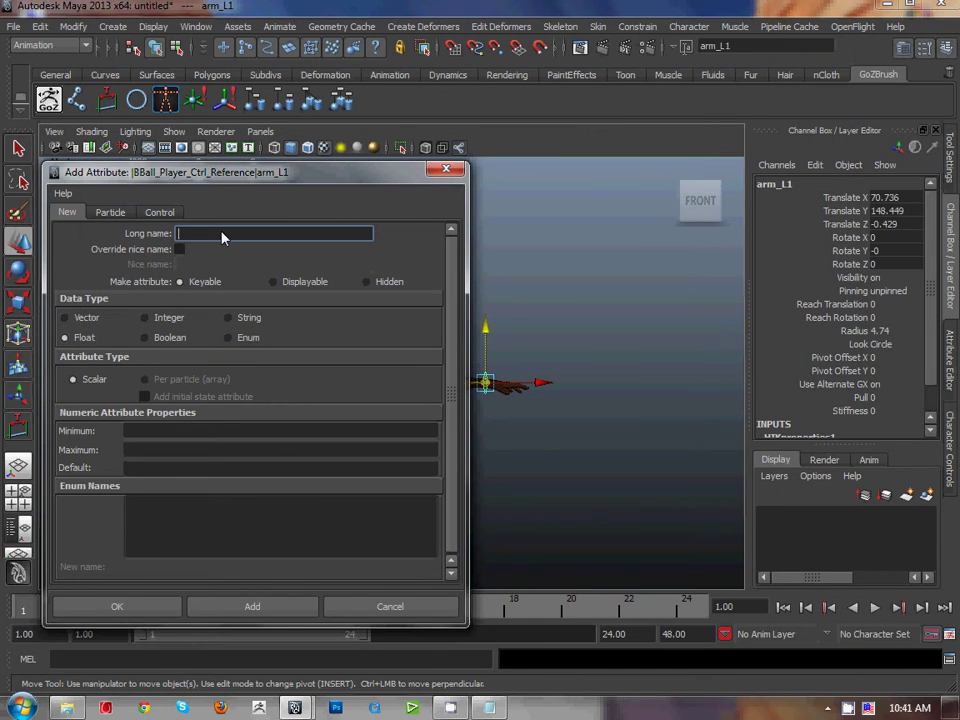
{"action": "key", "text": "ctrl+v"}
{"action": "left_click", "coordinate": [138, 436]}
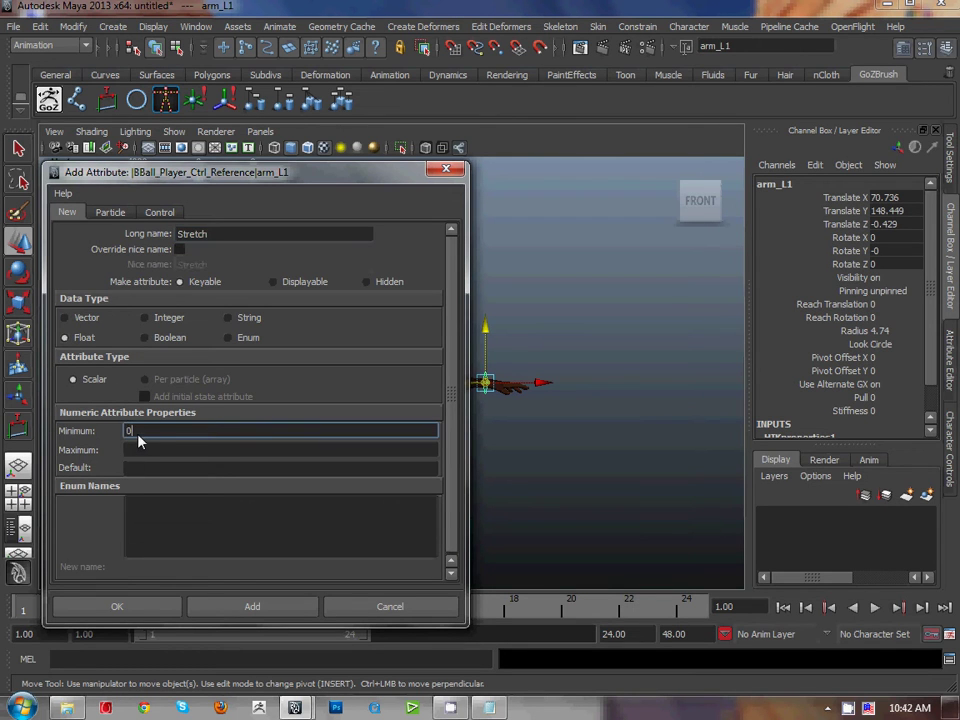
{"action": "left_click", "coordinate": [140, 452]}
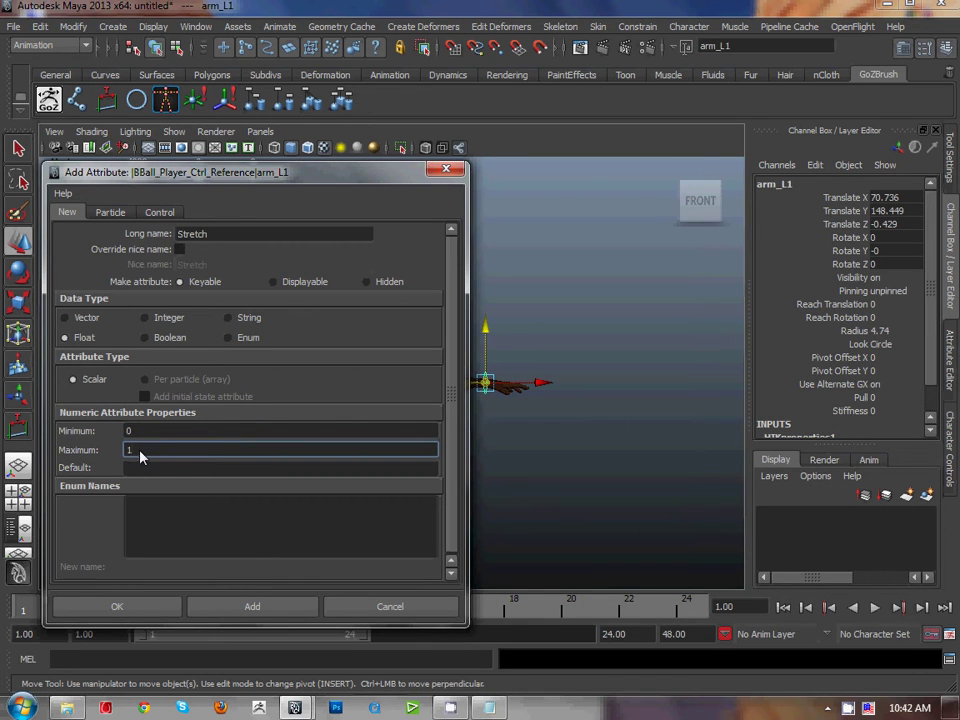
{"action": "key", "text": "Tab"}
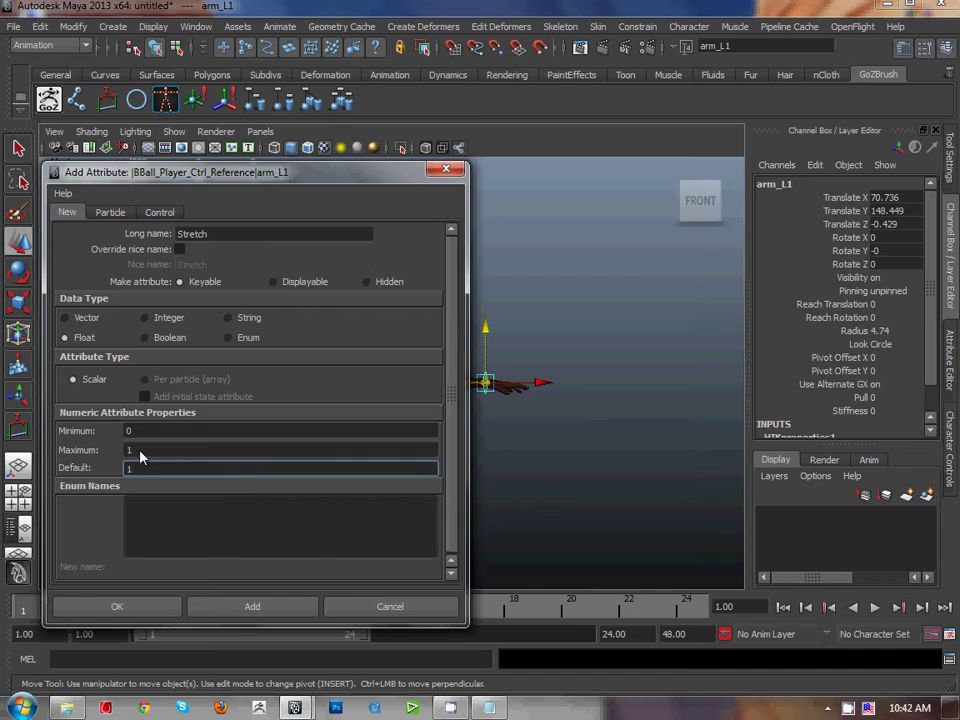
{"action": "left_click", "coordinate": [255, 607]}
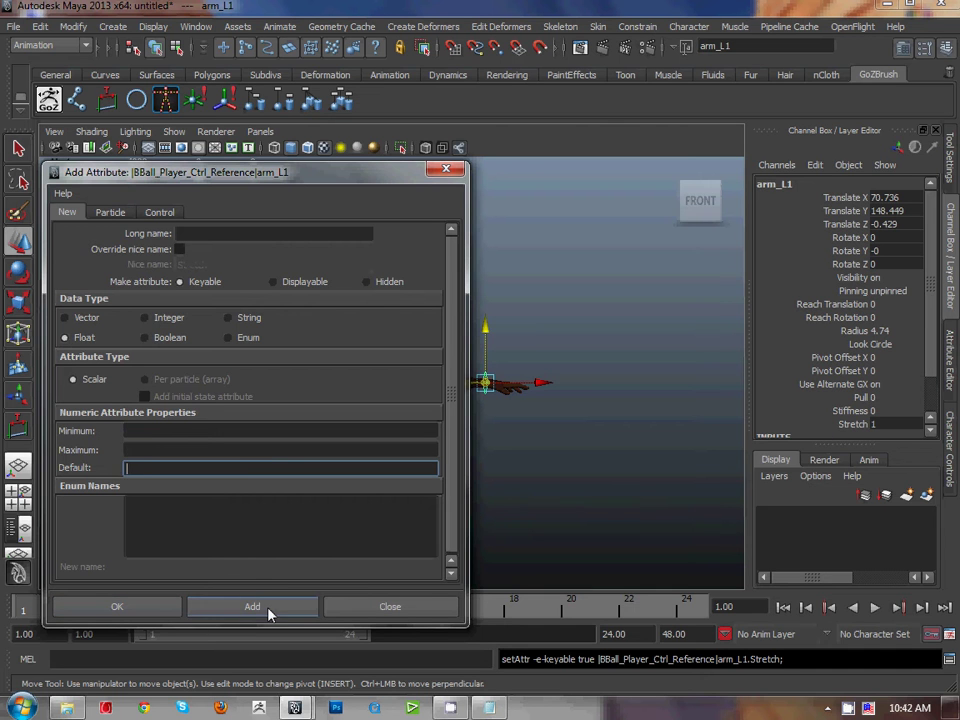
Add a Boolean ShortArms attribute to arm_L1, then deselect the control
{"action": "key", "text": "alt+Tab"}
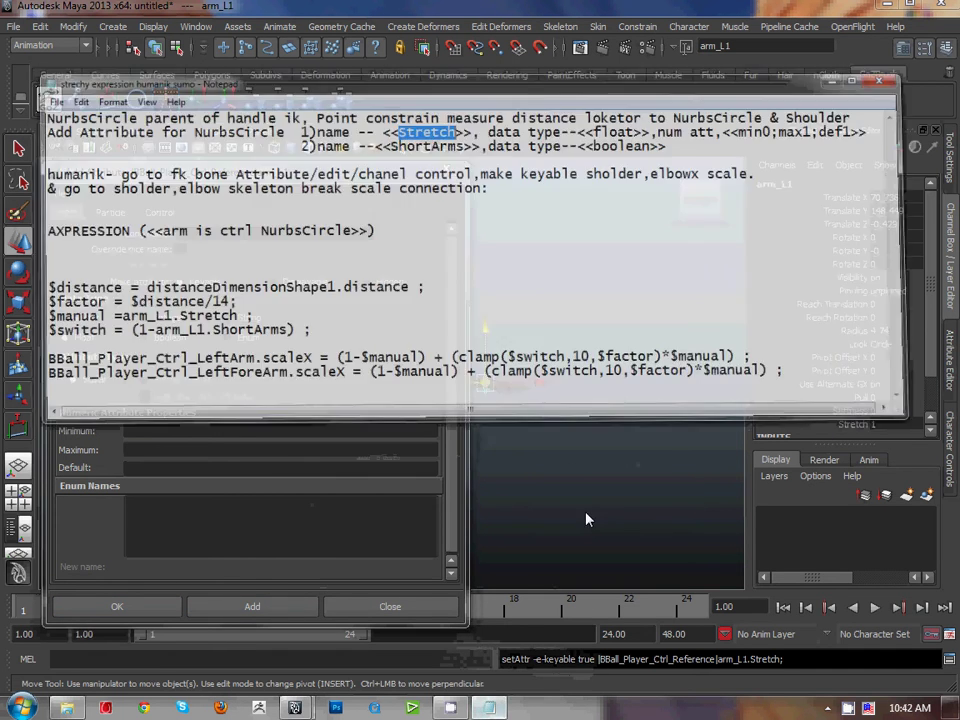
{"action": "left_click_drag", "start_coordinate": [466, 86], "coordinate": [384, 90]}
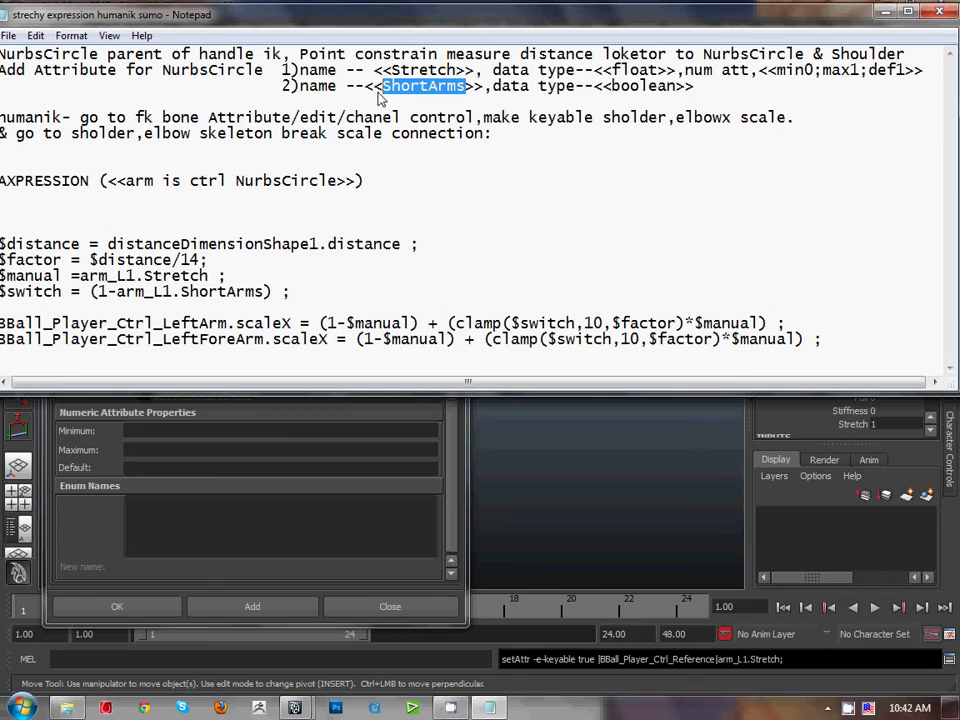
{"action": "left_click", "coordinate": [885, 11]}
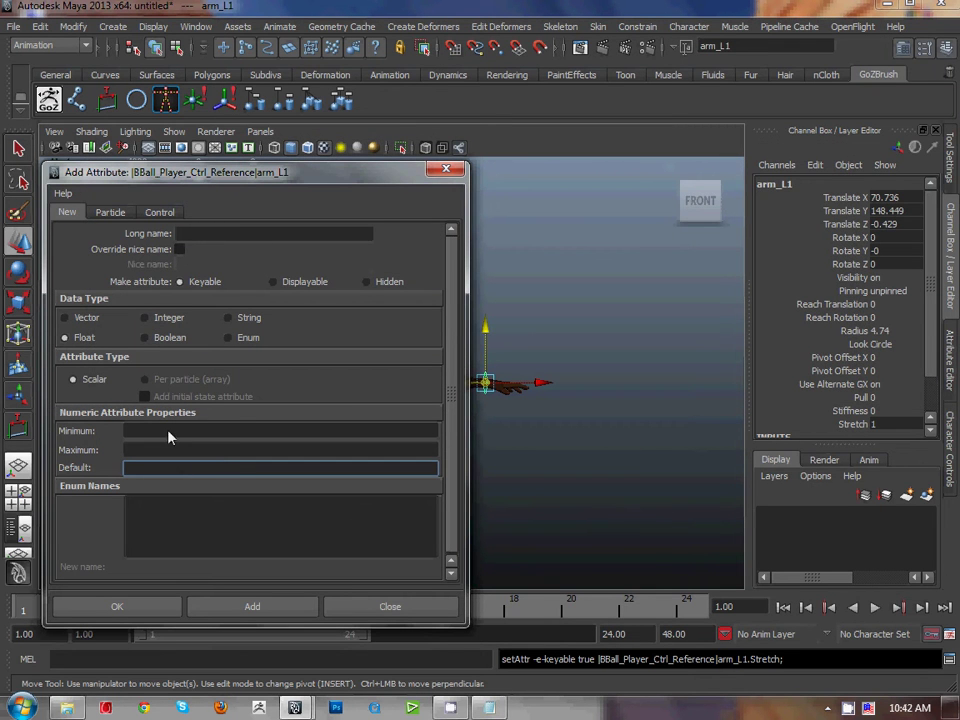
{"action": "left_click", "coordinate": [204, 236]}
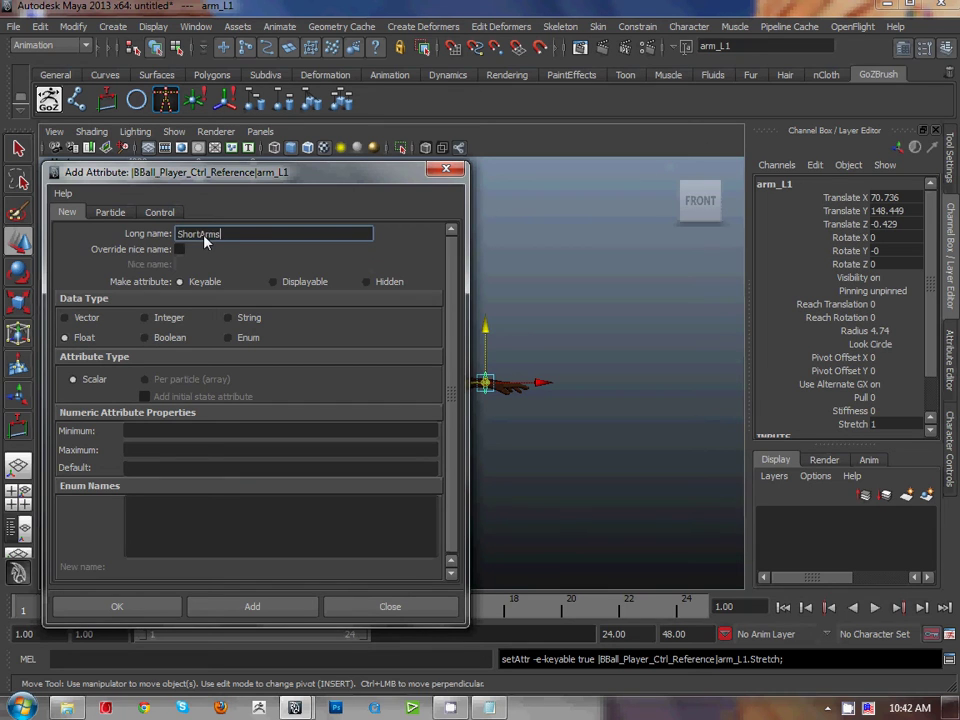
{"action": "left_click", "coordinate": [146, 338]}
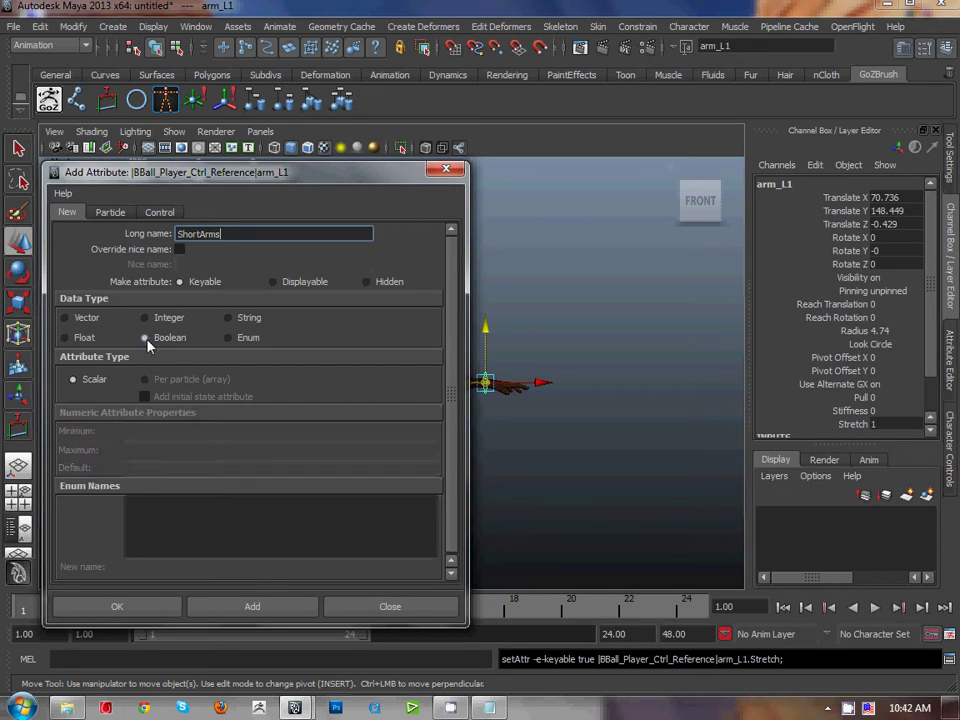
{"action": "left_click", "coordinate": [117, 607]}
{"action": "scroll", "coordinate": [928, 370], "scroll_direction": "down", "scroll_amount": 1}
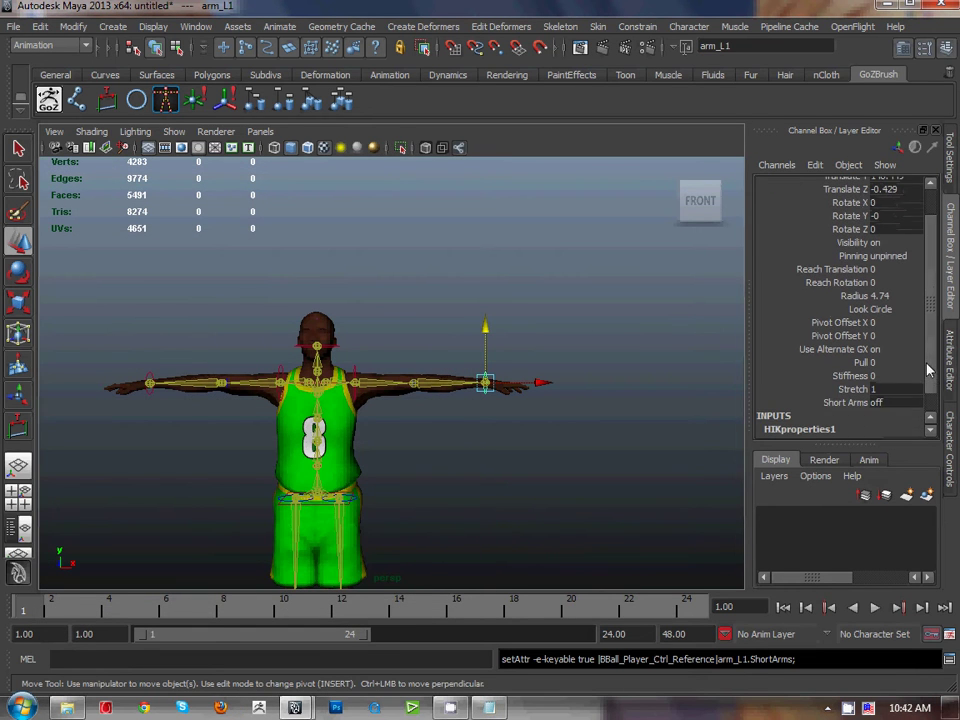
{"action": "scroll", "coordinate": [871, 384], "scroll_direction": "down", "scroll_amount": 1}
{"action": "left_click_drag", "start_coordinate": [863, 388], "coordinate": [885, 408]}
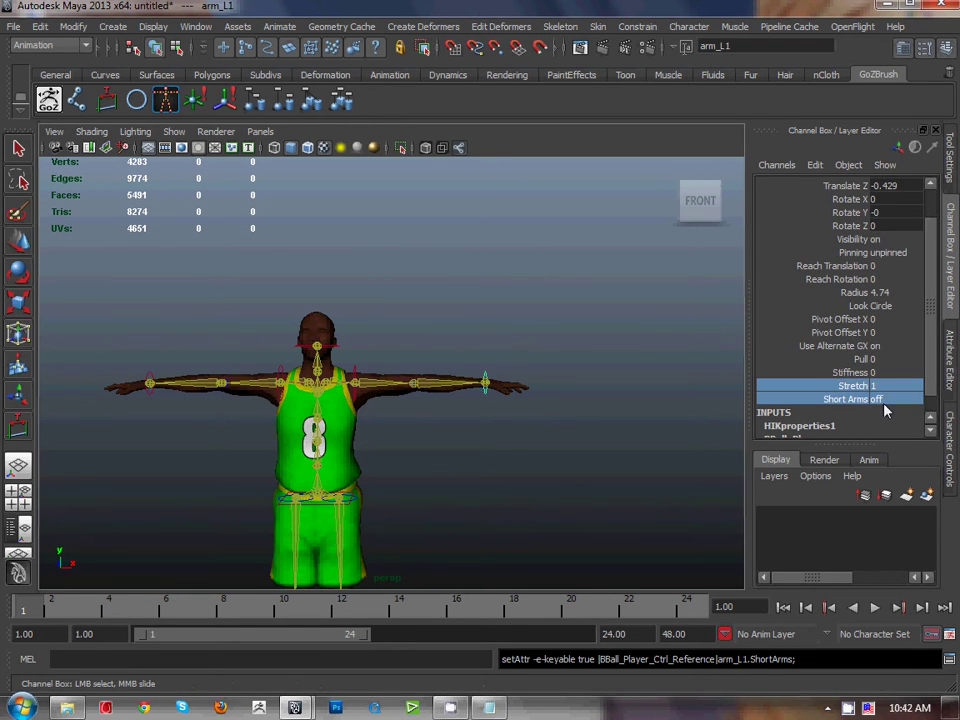
{"action": "left_click", "coordinate": [575, 330]}
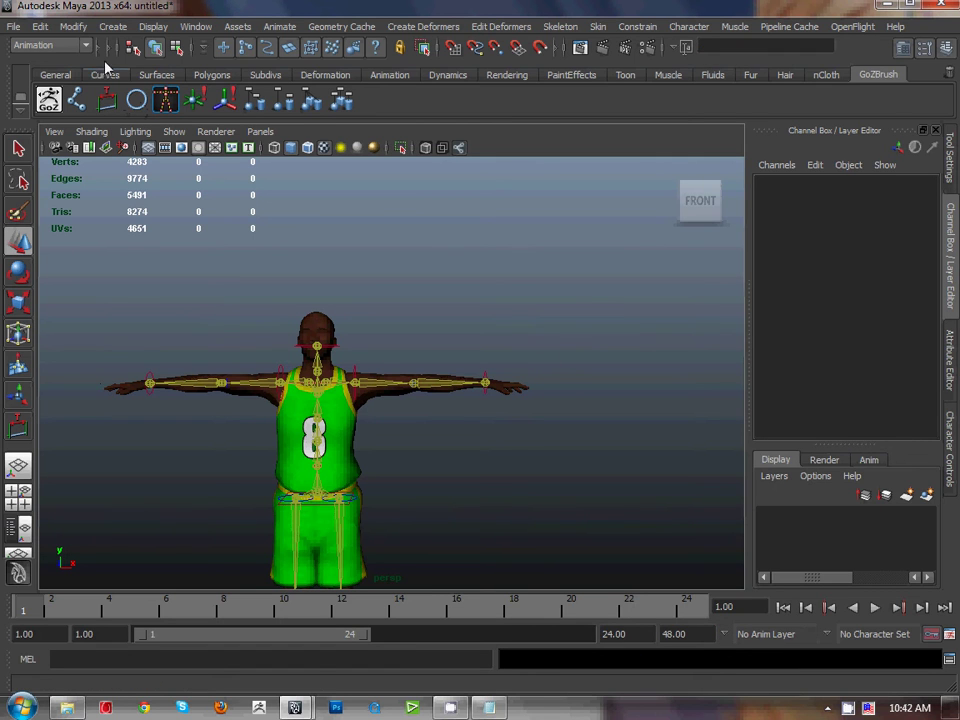
With point snapping on, measure distance from the upper-arm joint to the wrist (54.673156)
{"action": "left_click", "coordinate": [72, 27]}
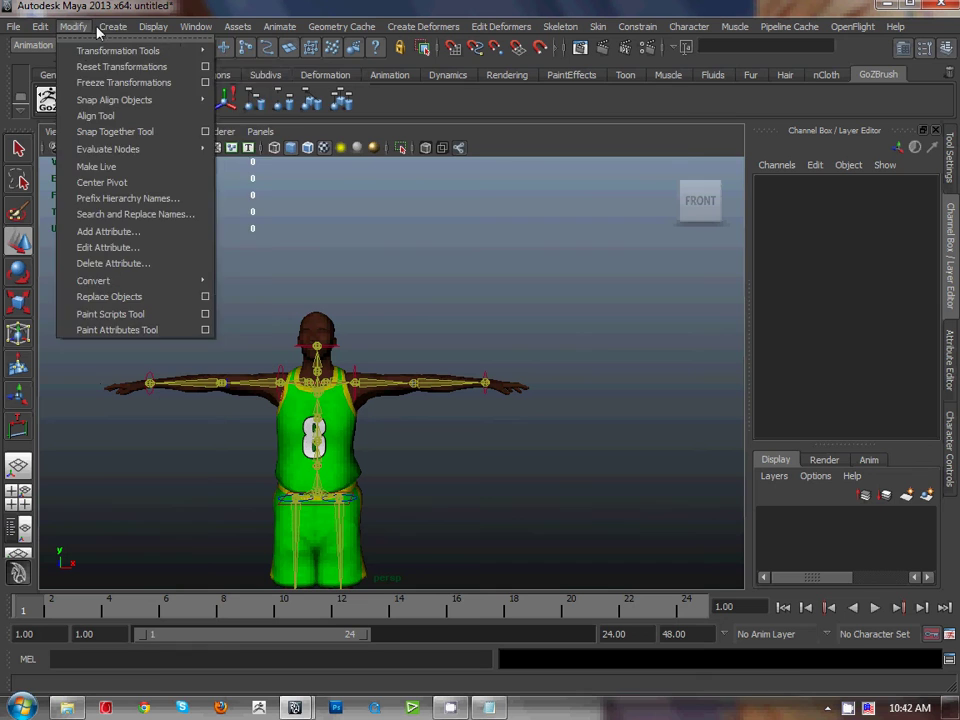
{"action": "mouse_move", "coordinate": [113, 27]}
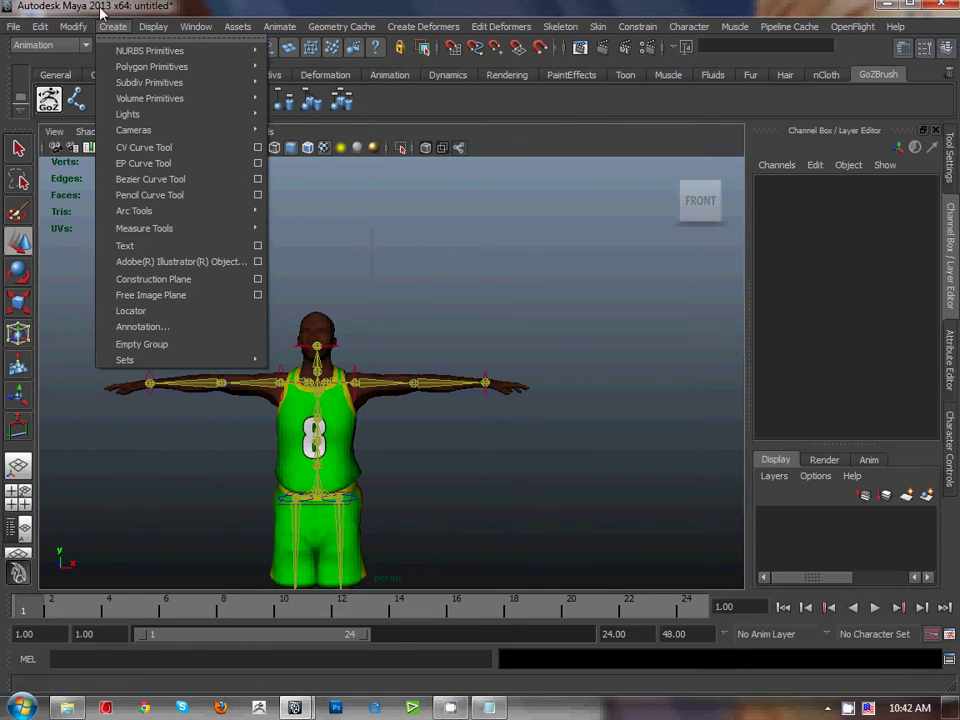
{"action": "mouse_move", "coordinate": [208, 235]}
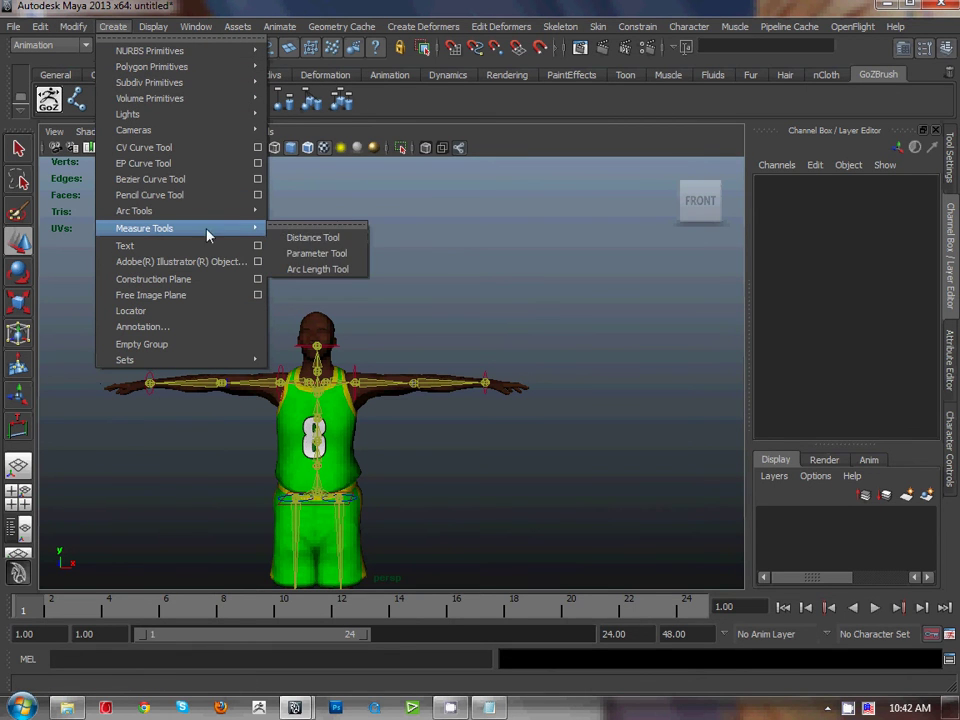
{"action": "left_click", "coordinate": [313, 237]}
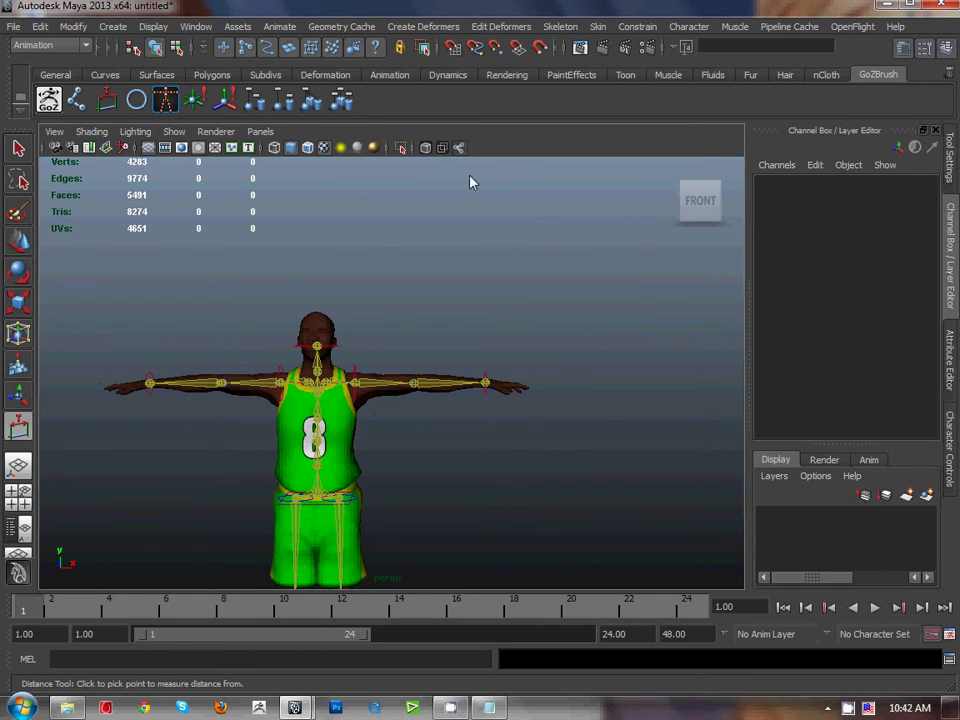
{"action": "left_click", "coordinate": [496, 47]}
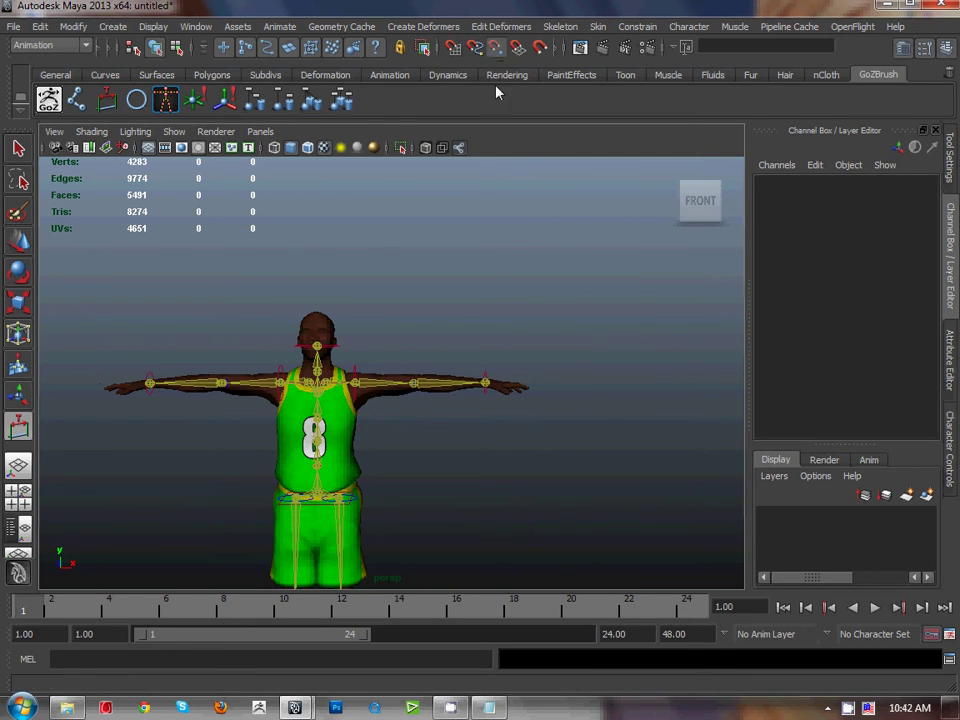
{"action": "left_click", "coordinate": [357, 378]}
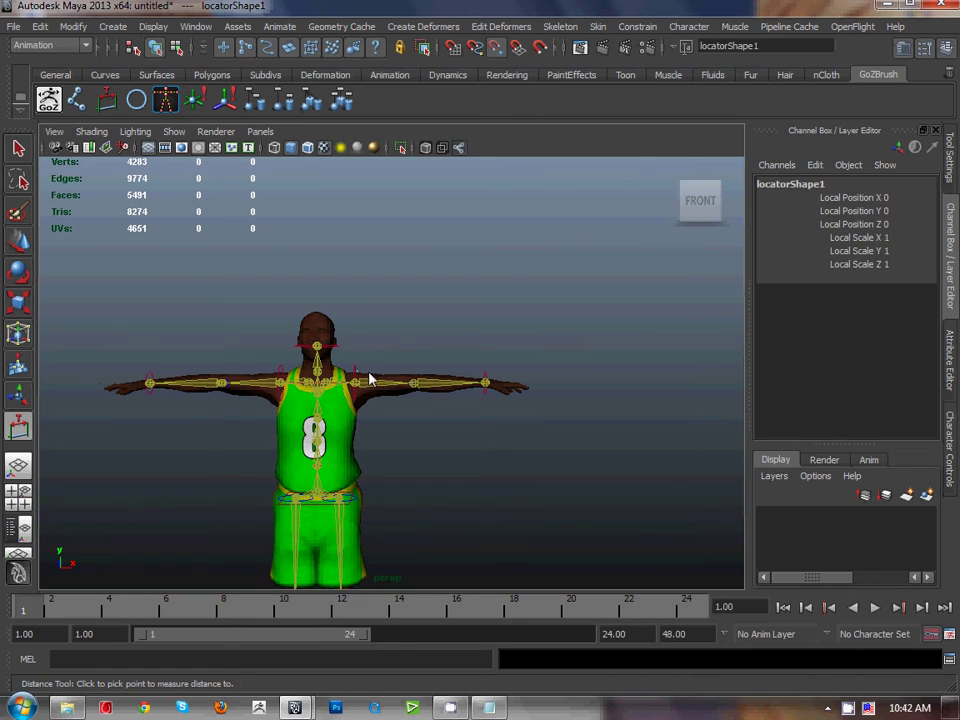
{"action": "left_click", "coordinate": [488, 381]}
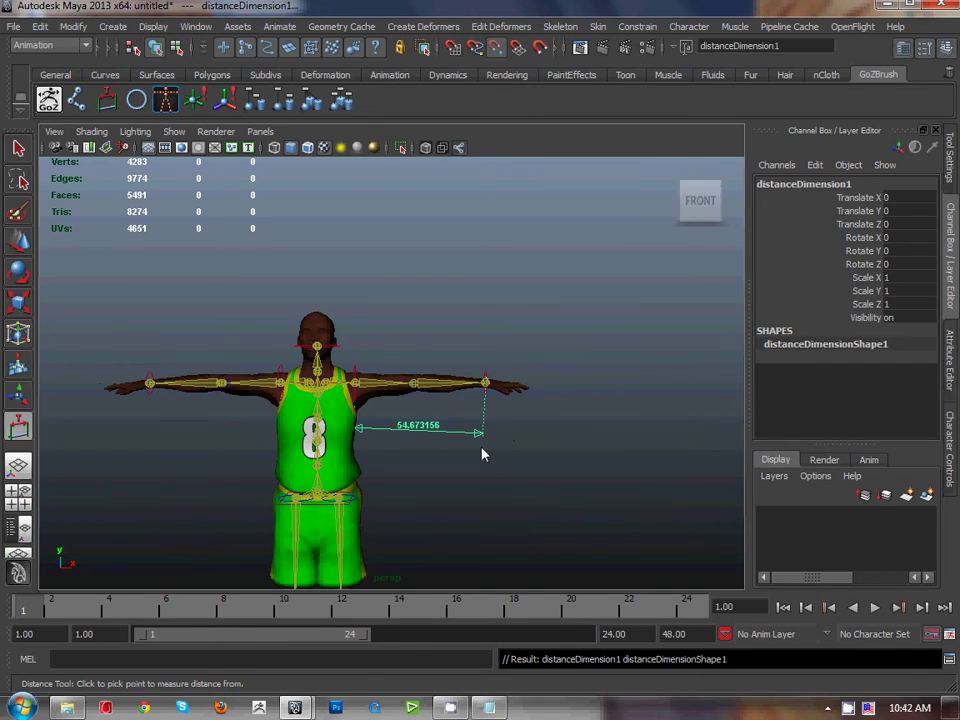
Point-constrain the measurement's locator1 to the left shoulder control
{"action": "scroll", "coordinate": [446, 414], "scroll_direction": "up", "scroll_amount": 6}
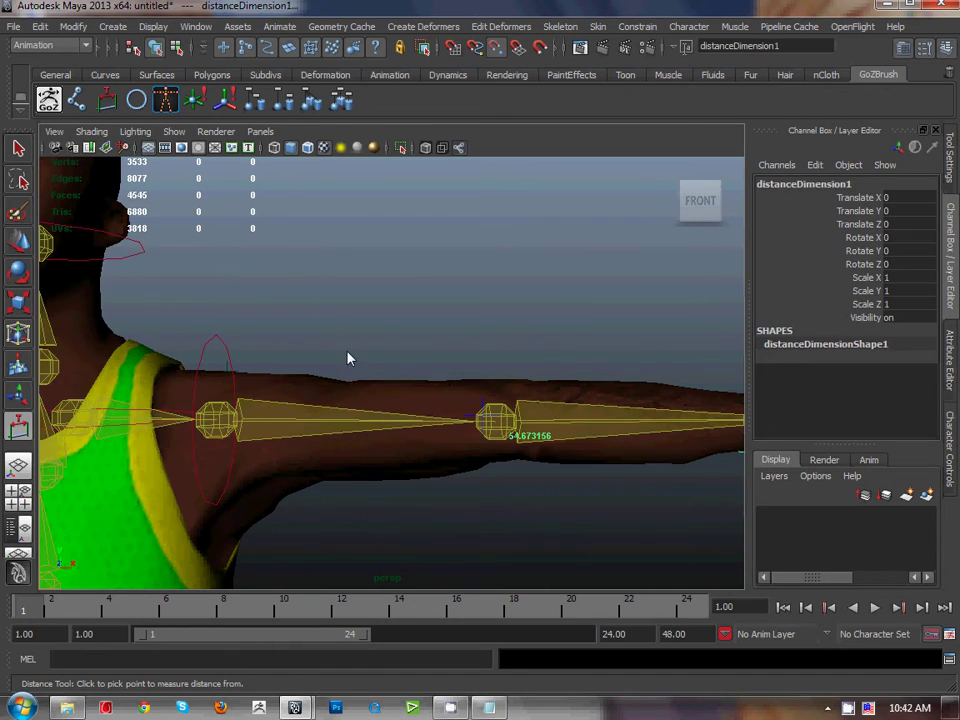
{"action": "scroll", "coordinate": [363, 382], "scroll_direction": "down", "scroll_amount": 5}
{"action": "scroll", "coordinate": [334, 332], "scroll_direction": "up", "scroll_amount": 8}
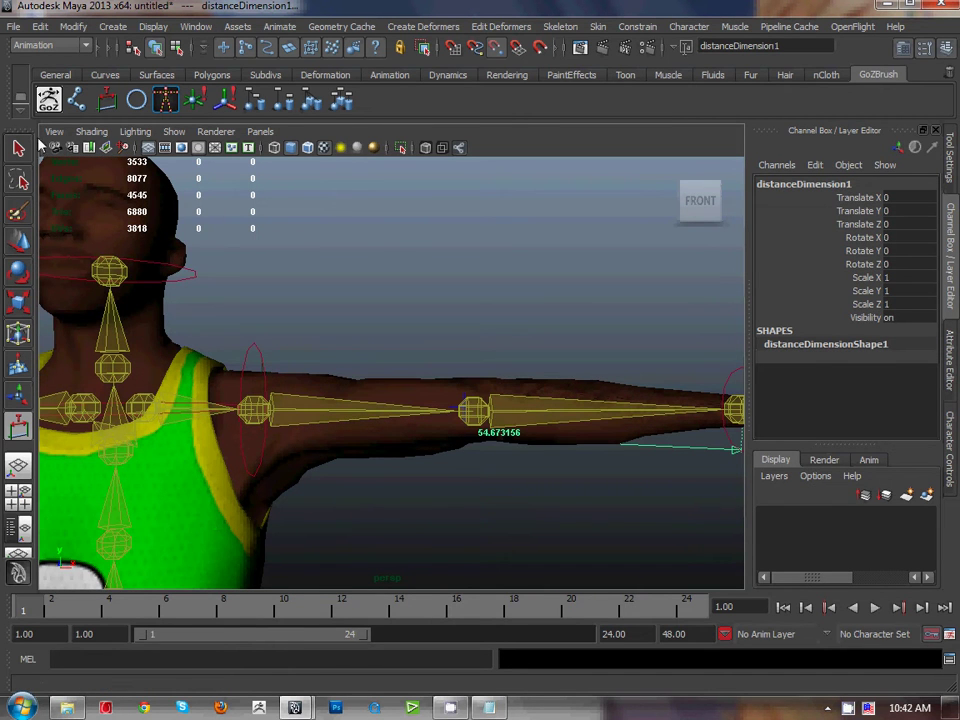
{"action": "scroll", "coordinate": [321, 276], "scroll_direction": "up", "scroll_amount": 4}
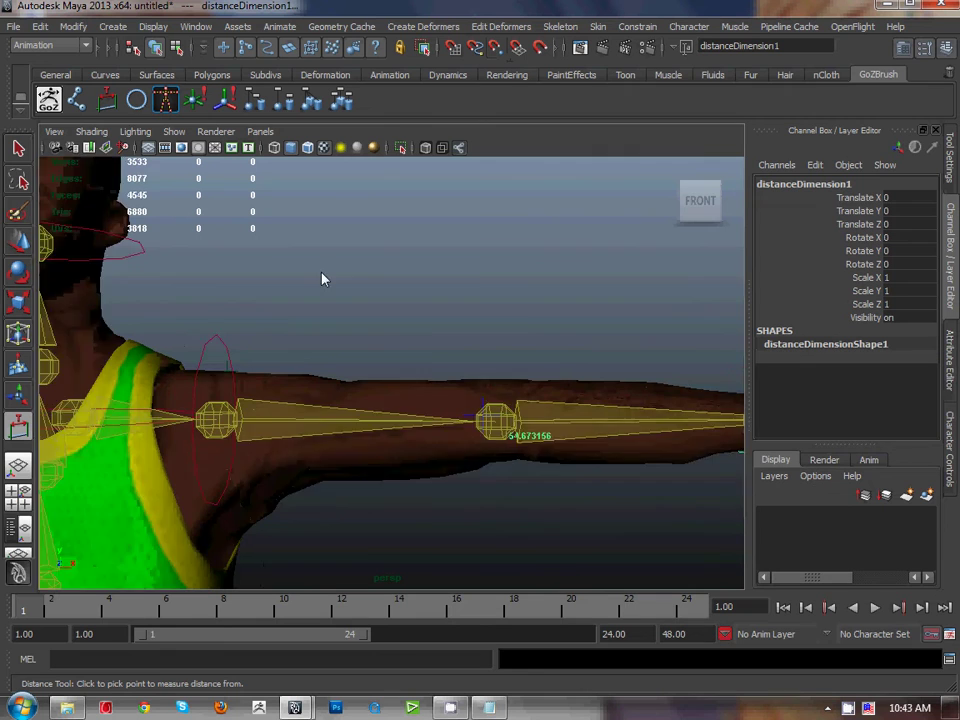
{"action": "left_click", "coordinate": [18, 240]}
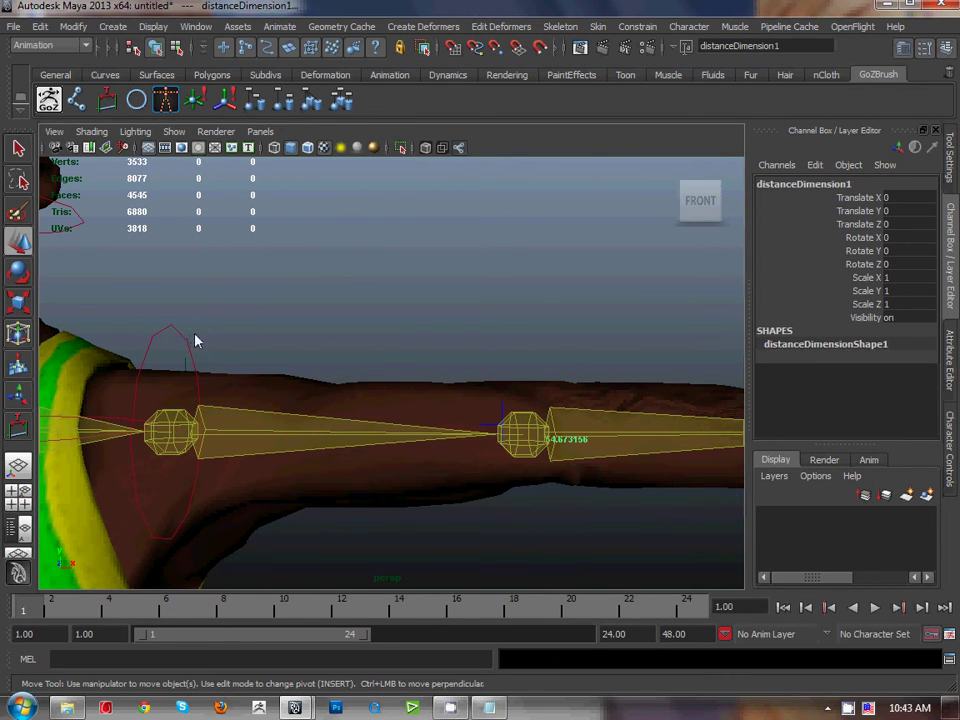
{"action": "left_click", "coordinate": [196, 372]}
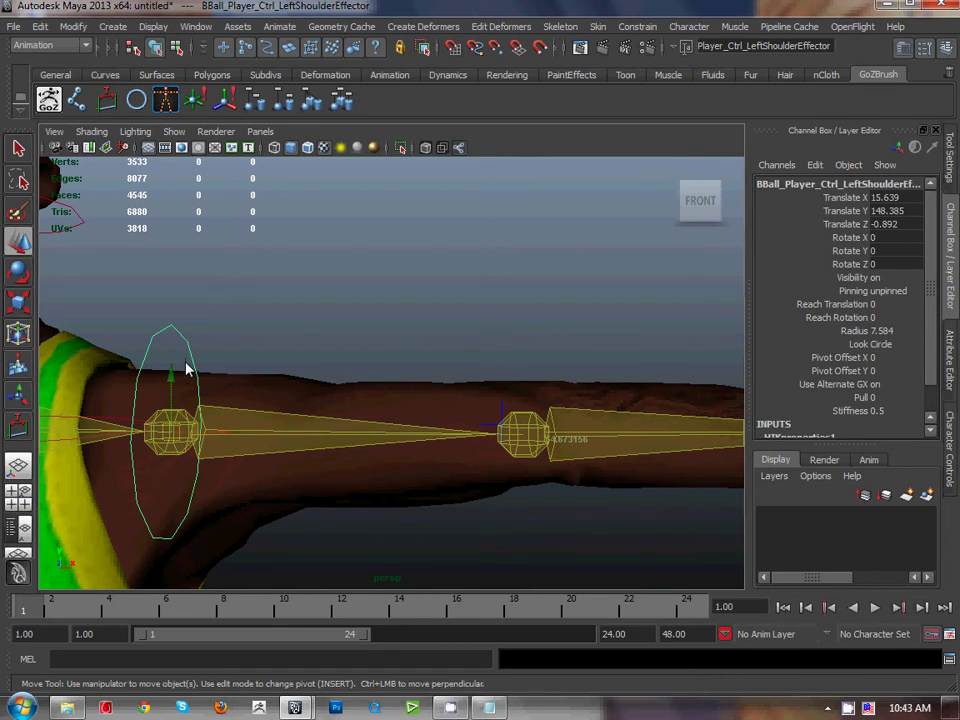
{"action": "key", "text": "l"}
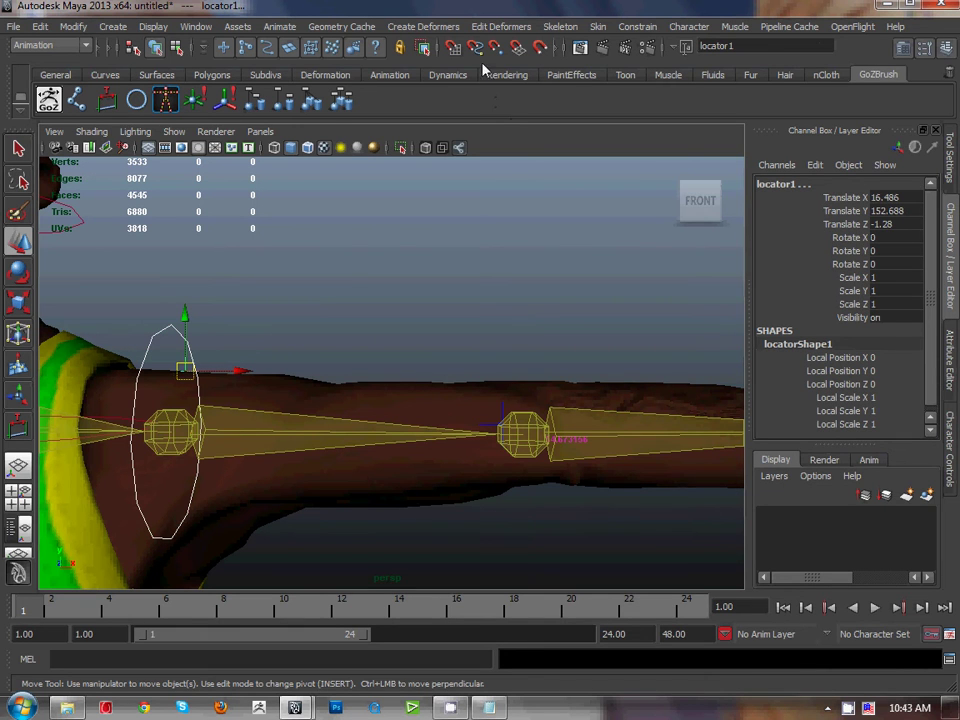
{"action": "left_click", "coordinate": [197, 103]}
Reapply the point constraint and check the Point Constraint options; distance reads 56.472239
{"action": "left_click_drag", "start_coordinate": [208, 212], "coordinate": [200, 150], "text": "alt"}
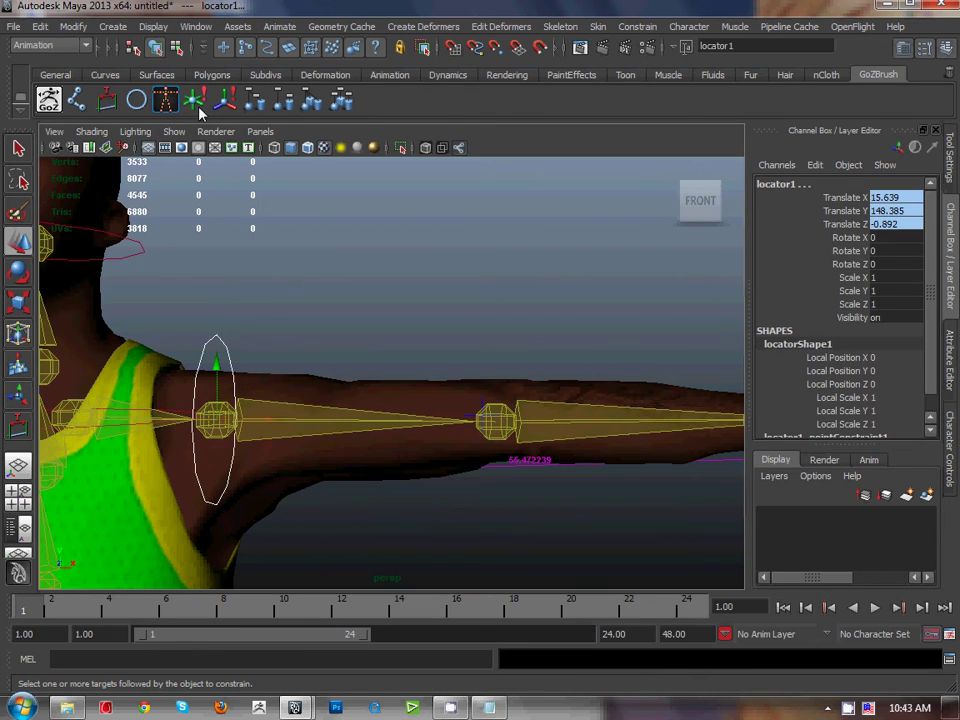
{"action": "left_click", "coordinate": [231, 261]}
{"action": "left_click", "coordinate": [191, 103]}
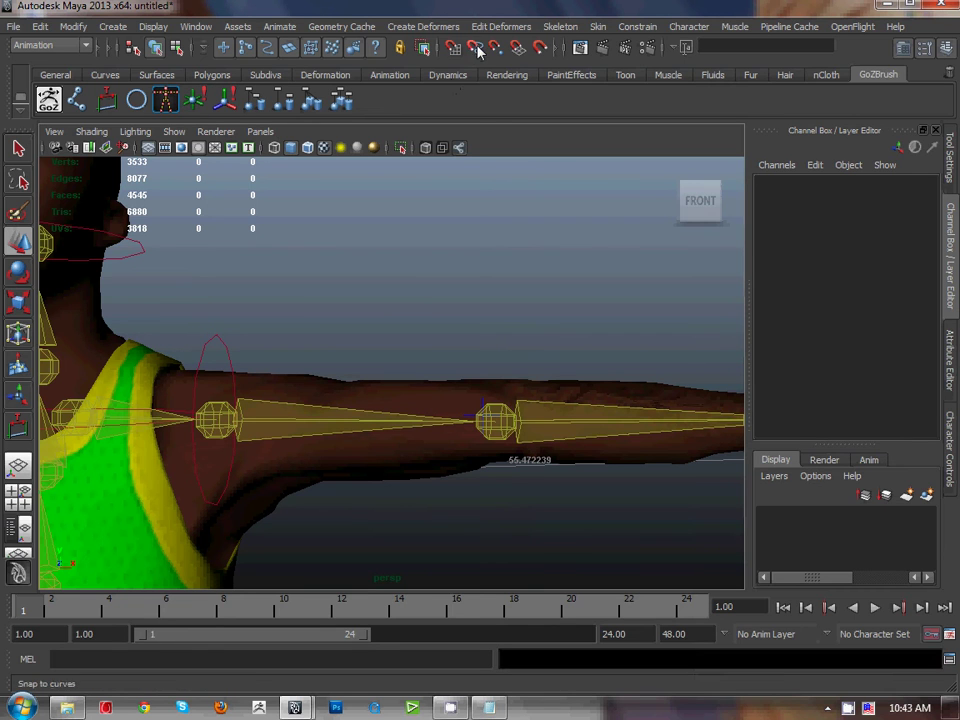
{"action": "left_click", "coordinate": [645, 28]}
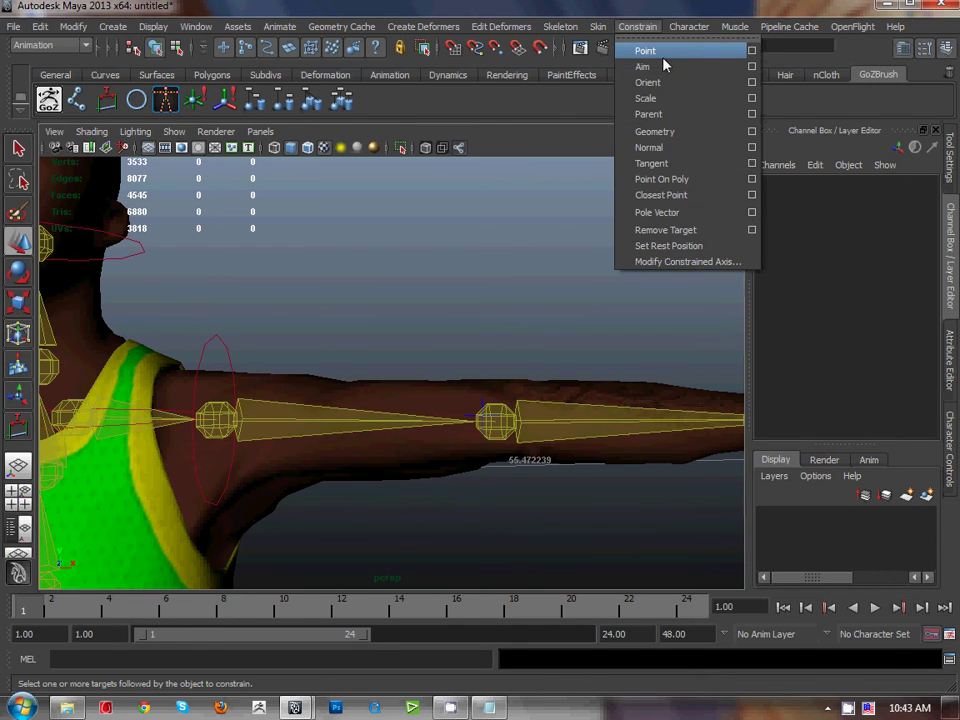
{"action": "left_click", "coordinate": [752, 50]}
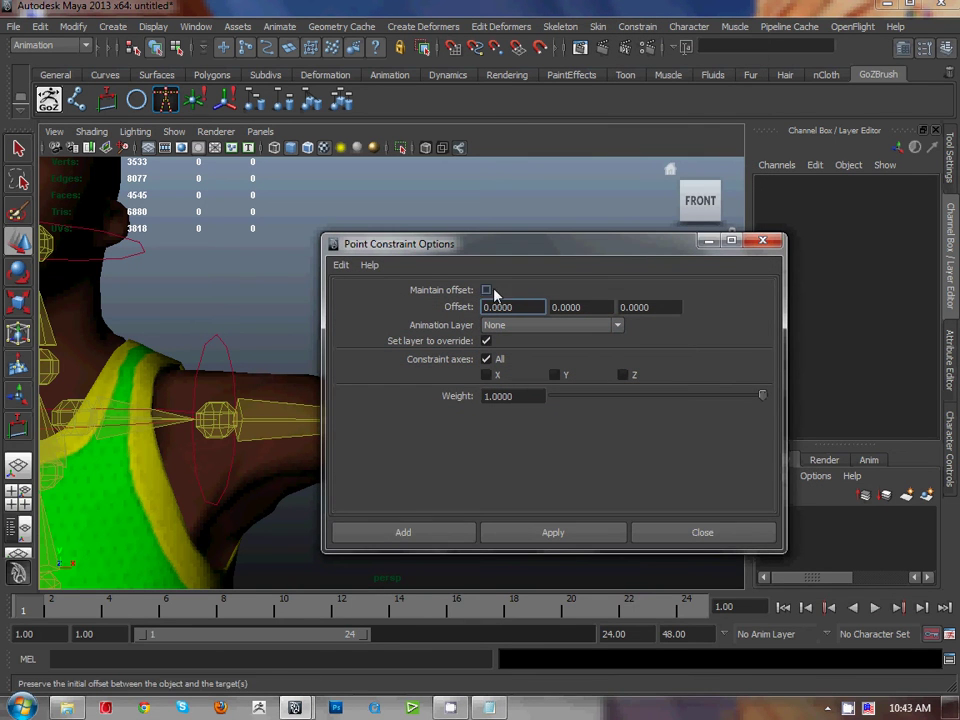
{"action": "left_click", "coordinate": [762, 241]}
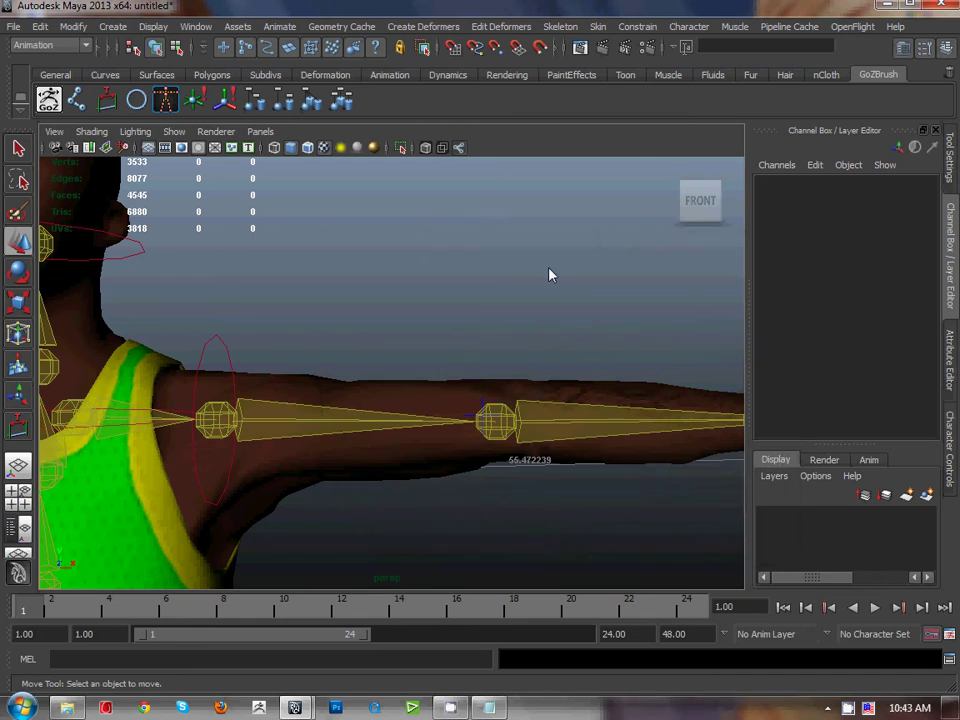
Select arm_L1 plus locator2 and point-constrain the locator; measure reads about 55.099504
{"action": "middle_click_drag", "start_coordinate": [540, 266], "coordinate": [80, 262], "text": "alt"}
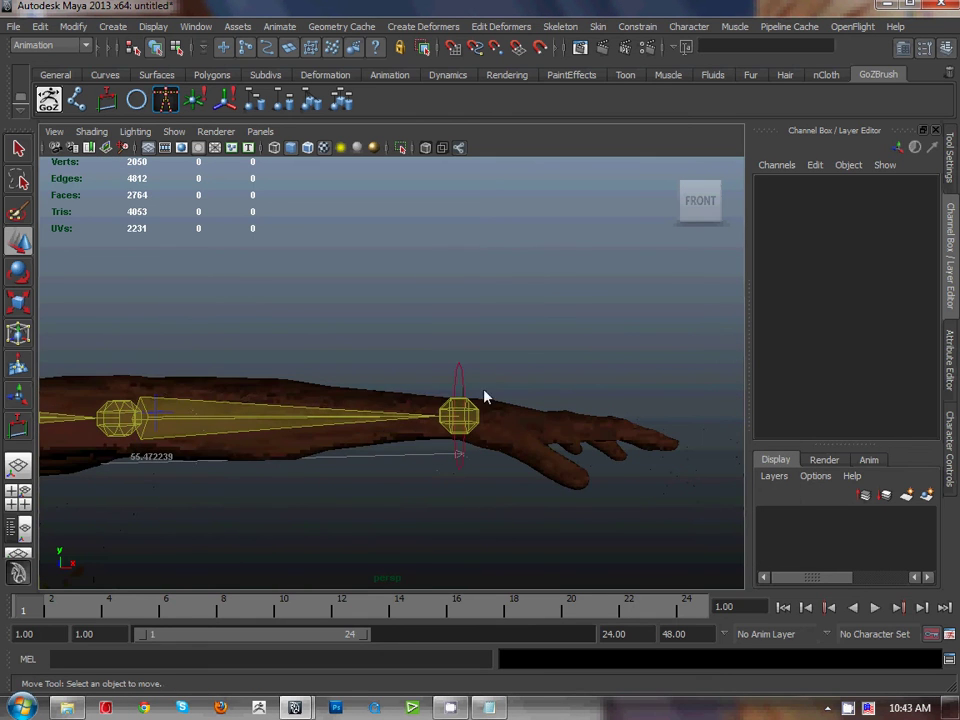
{"action": "scroll", "coordinate": [484, 397], "scroll_direction": "up", "scroll_amount": 4}
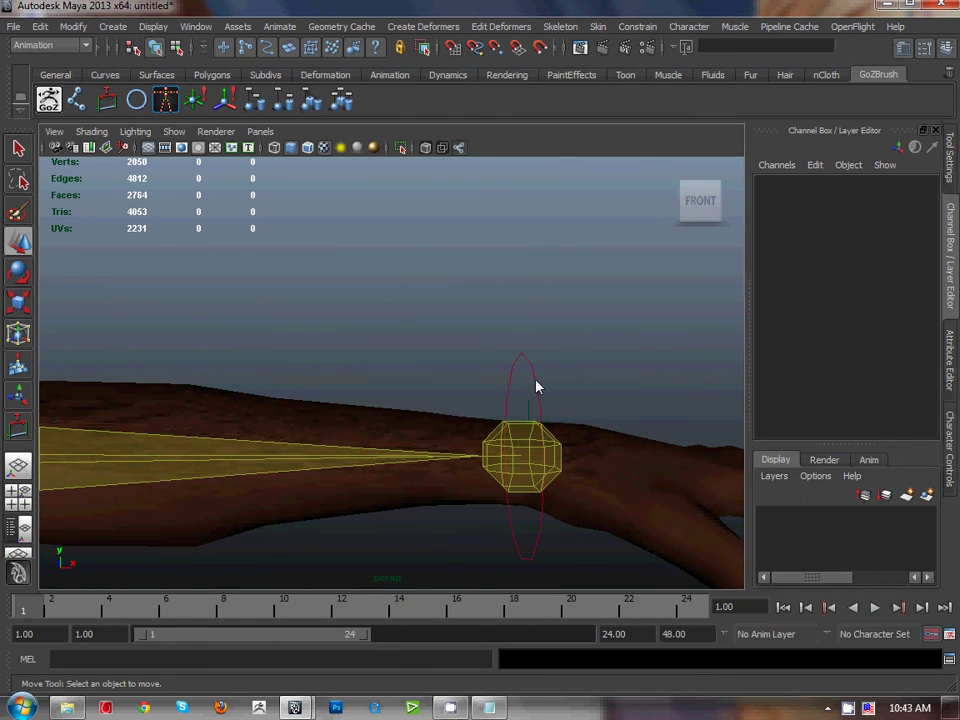
{"action": "left_click", "coordinate": [535, 389]}
{"action": "key", "text": "q"}
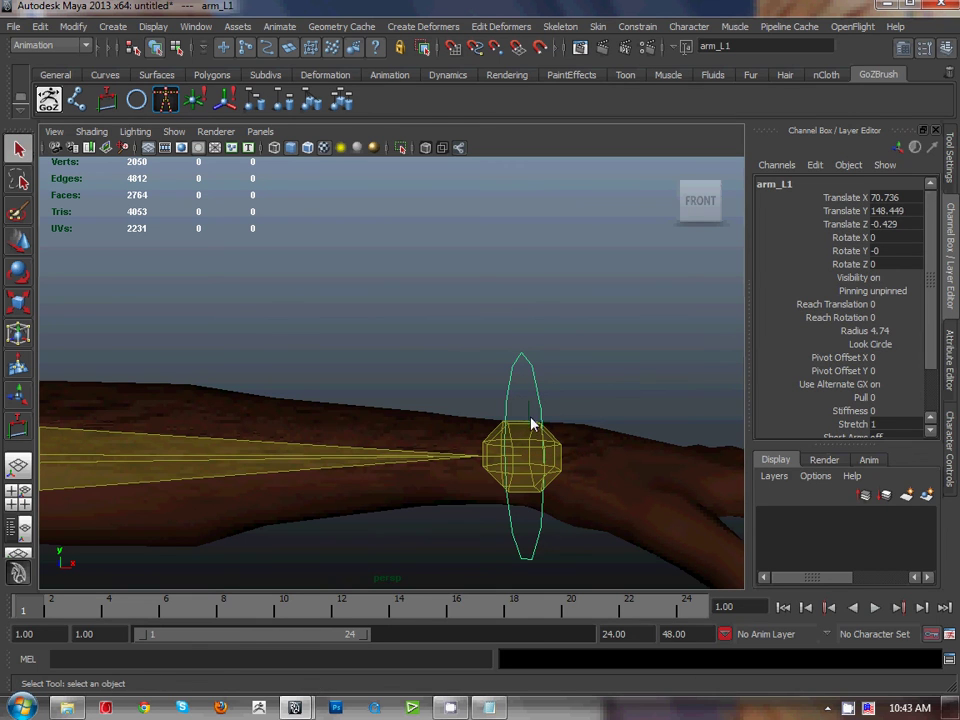
{"action": "left_click", "coordinate": [532, 418]}
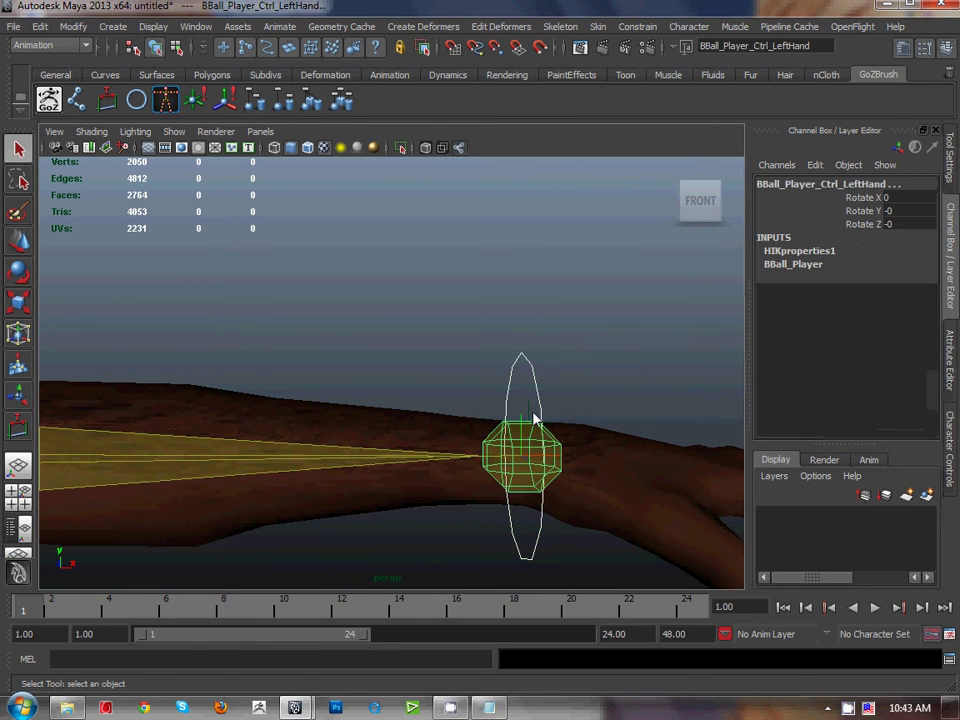
{"action": "left_click", "coordinate": [543, 398]}
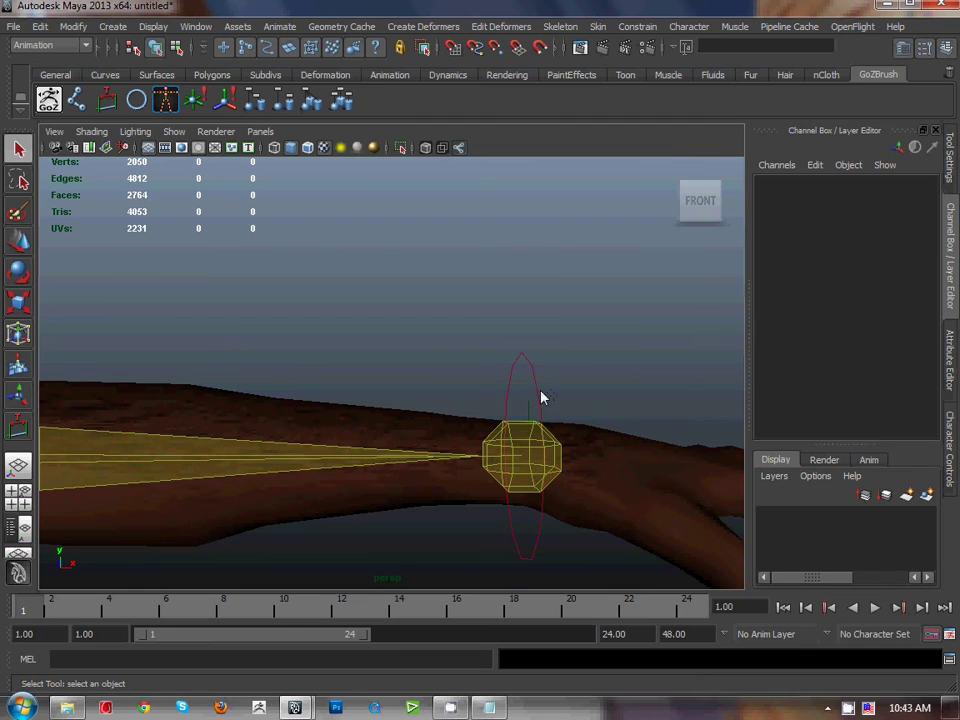
{"action": "left_click", "coordinate": [536, 410]}
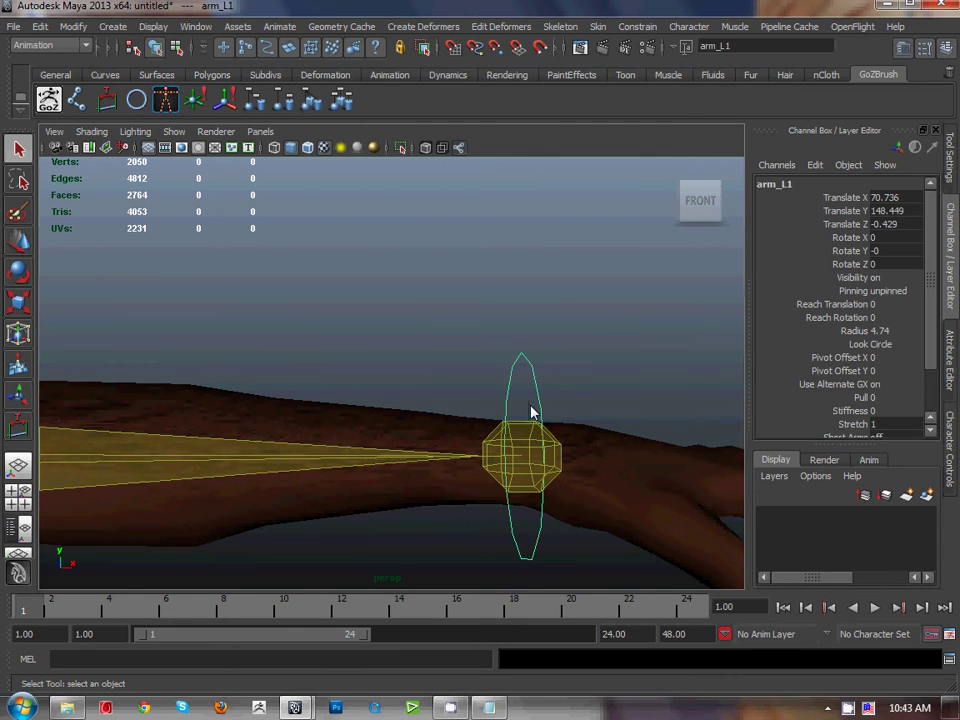
{"action": "left_click", "coordinate": [530, 412], "text": "shift"}
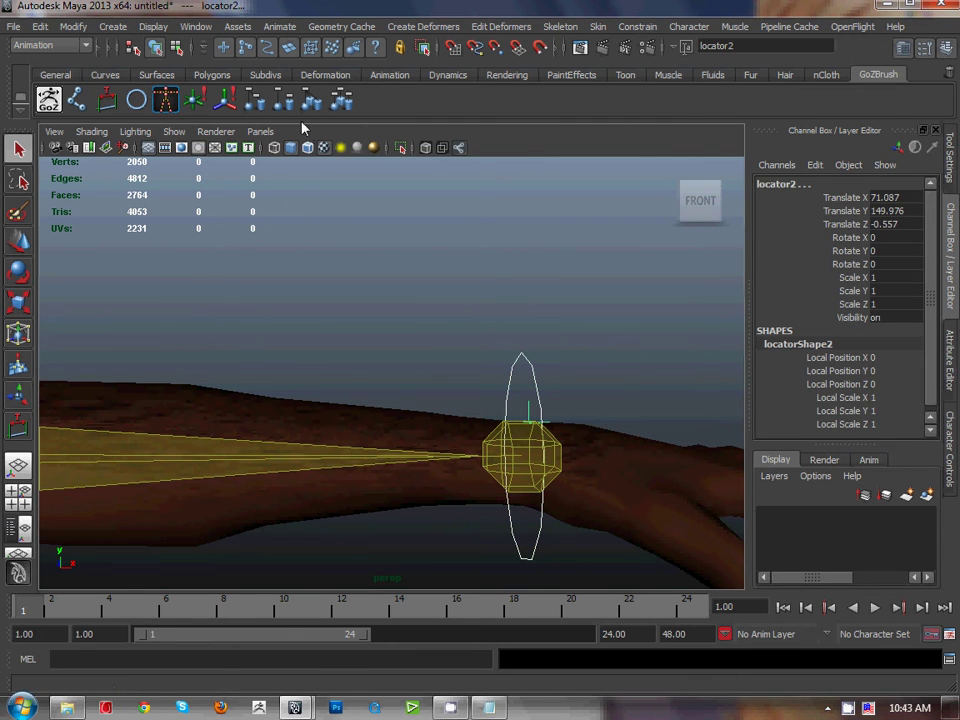
{"action": "left_click", "coordinate": [194, 101]}
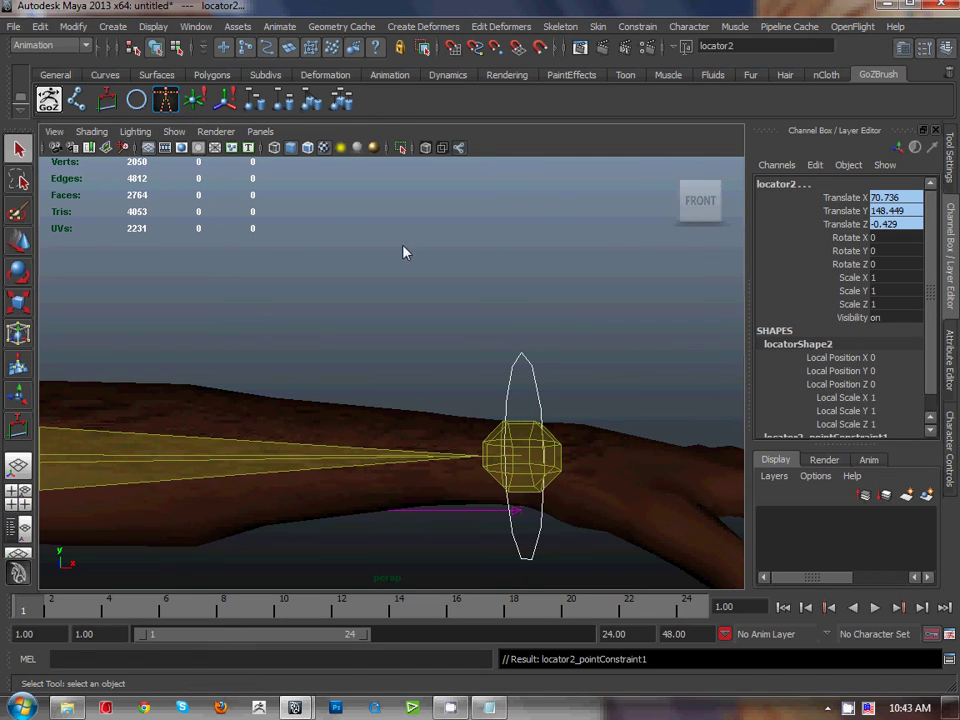
{"action": "scroll", "coordinate": [318, 566], "scroll_direction": "down", "scroll_amount": 4}
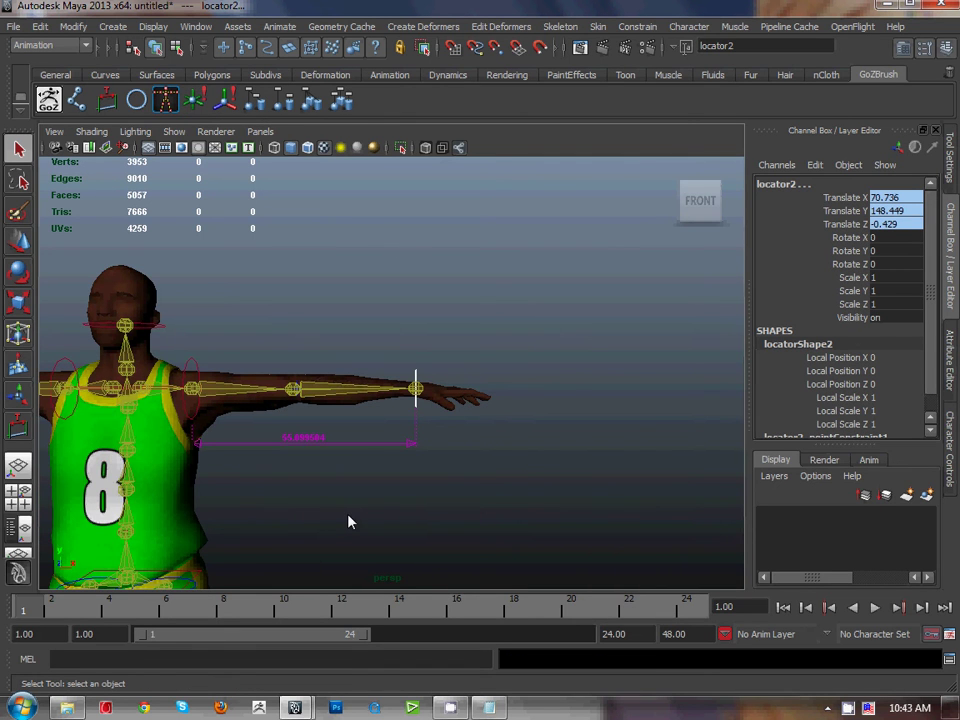
{"action": "left_click", "coordinate": [349, 521]}
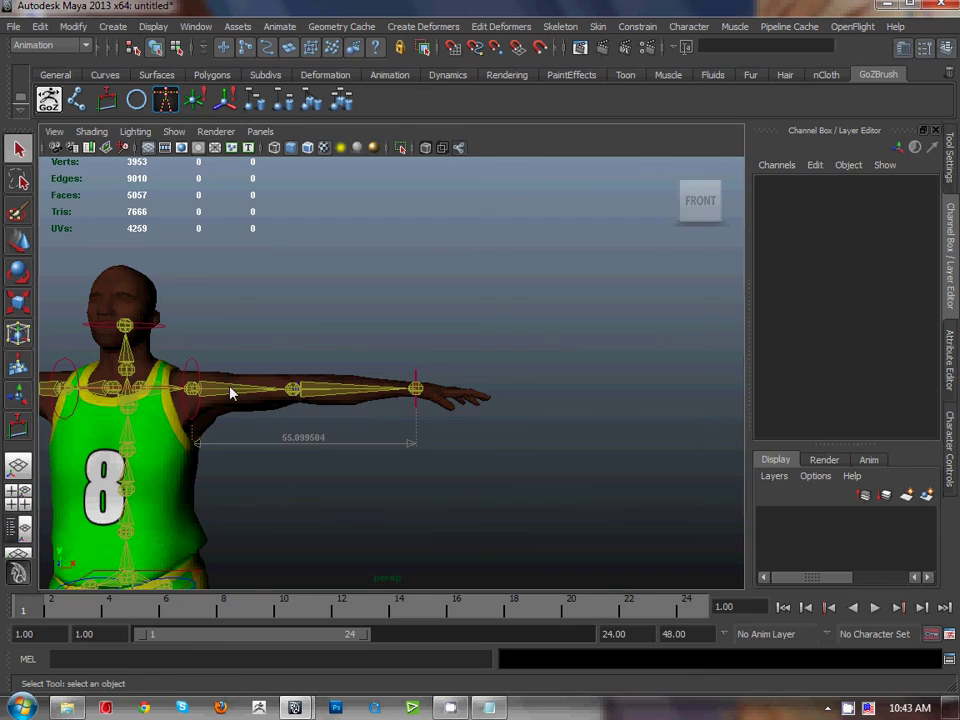
{"action": "left_click", "coordinate": [490, 707]}
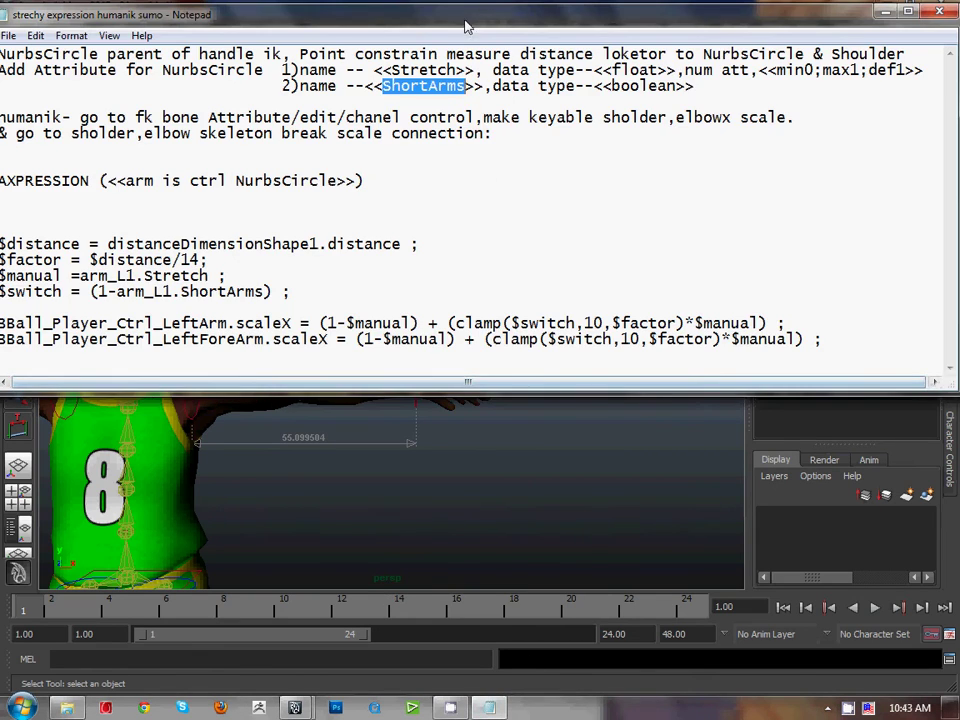
{"action": "left_click_drag", "start_coordinate": [754, 43], "coordinate": [897, 22]}
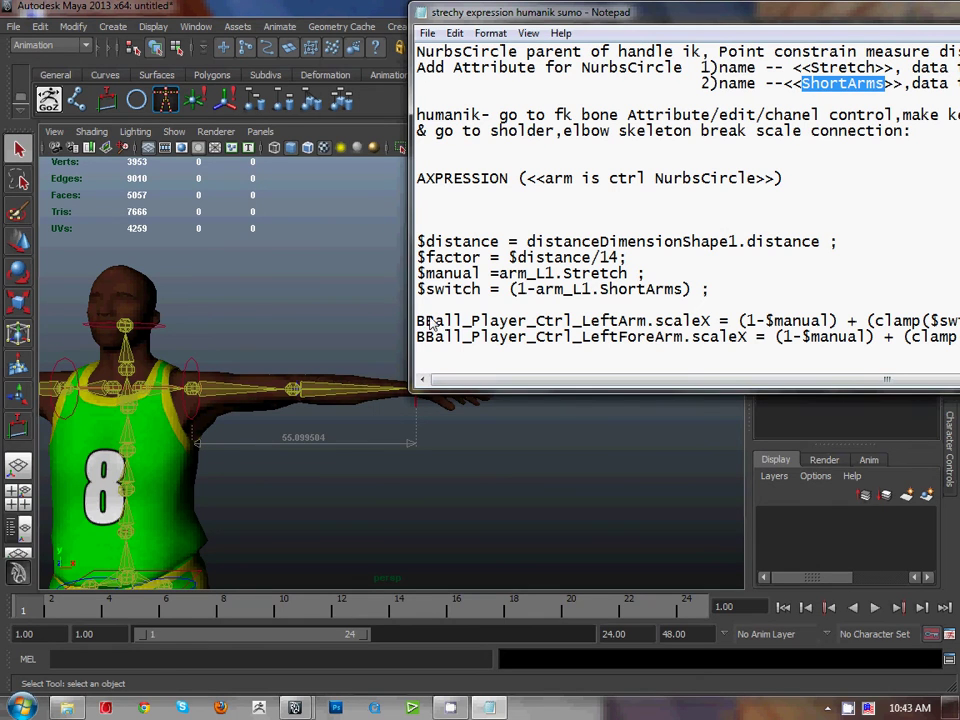
{"action": "left_click_drag", "start_coordinate": [422, 325], "coordinate": [722, 322]}
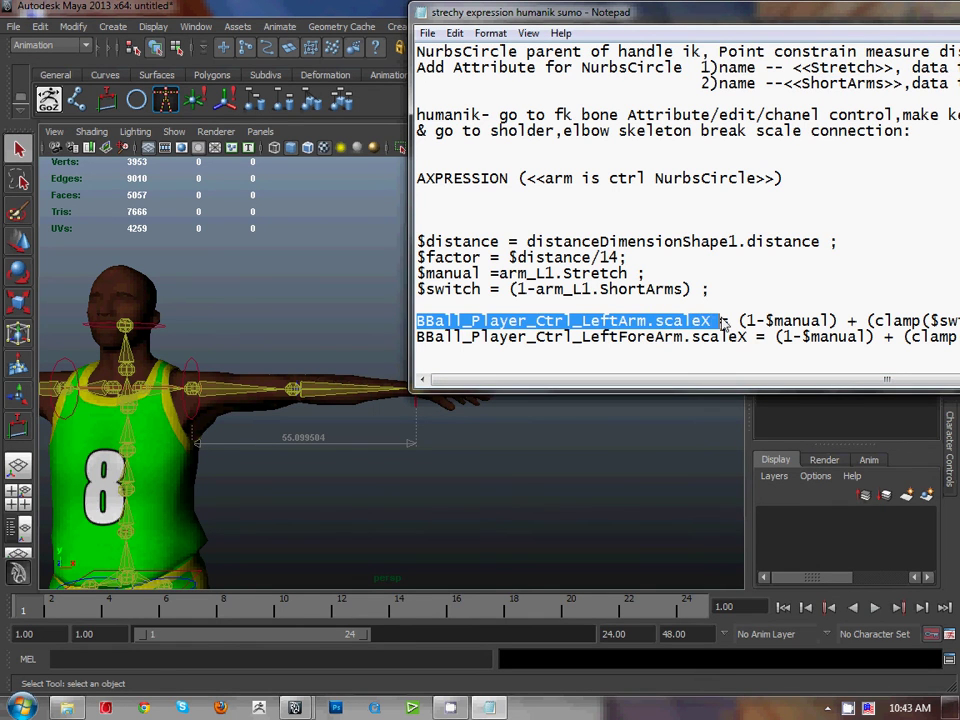
{"action": "left_click", "coordinate": [641, 368]}
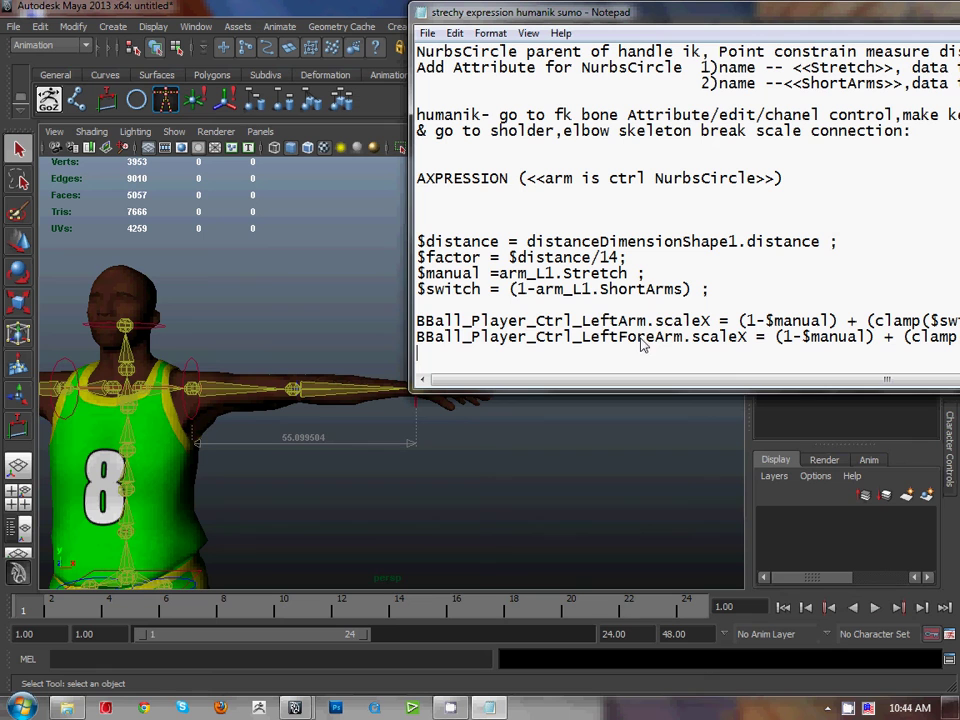
{"action": "left_click_drag", "start_coordinate": [647, 321], "coordinate": [408, 322]}
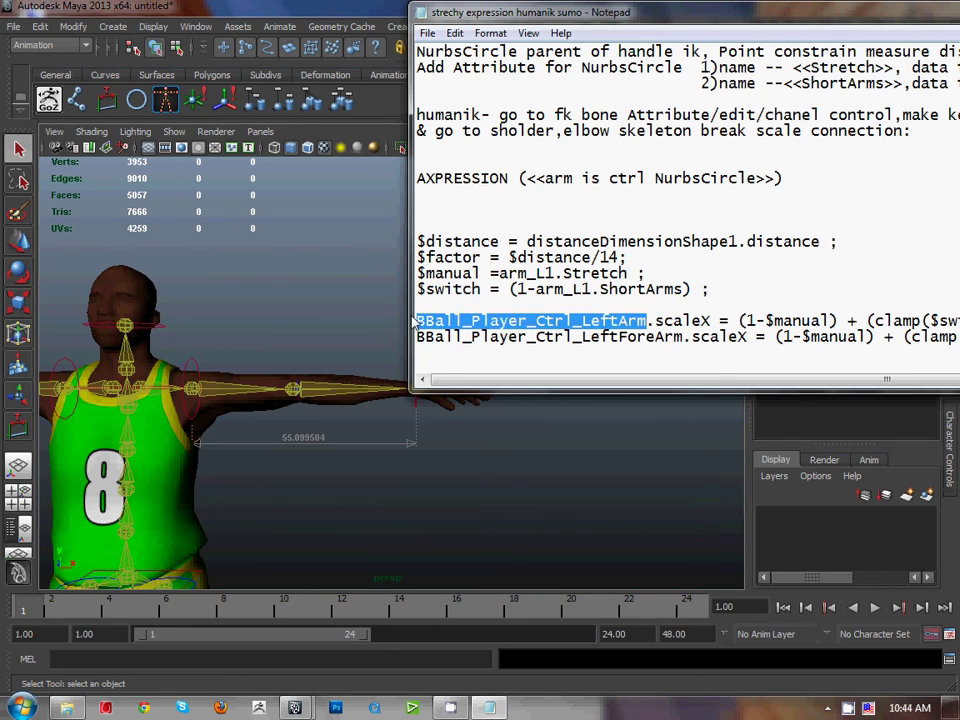
{"action": "left_click", "coordinate": [218, 397]}
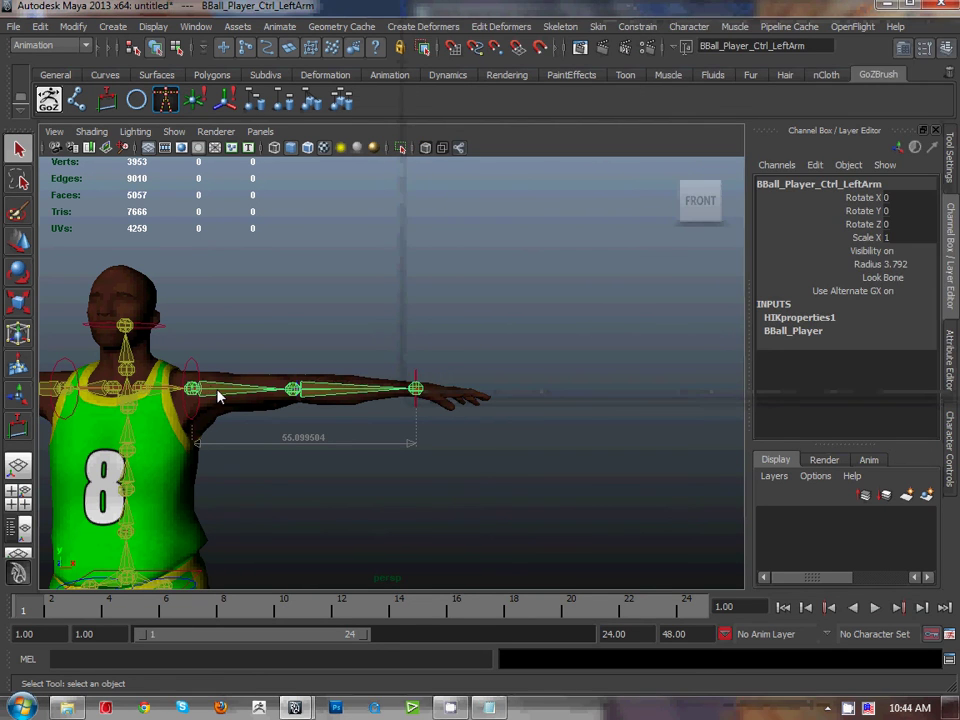
{"action": "key", "text": "alt+Tab"}
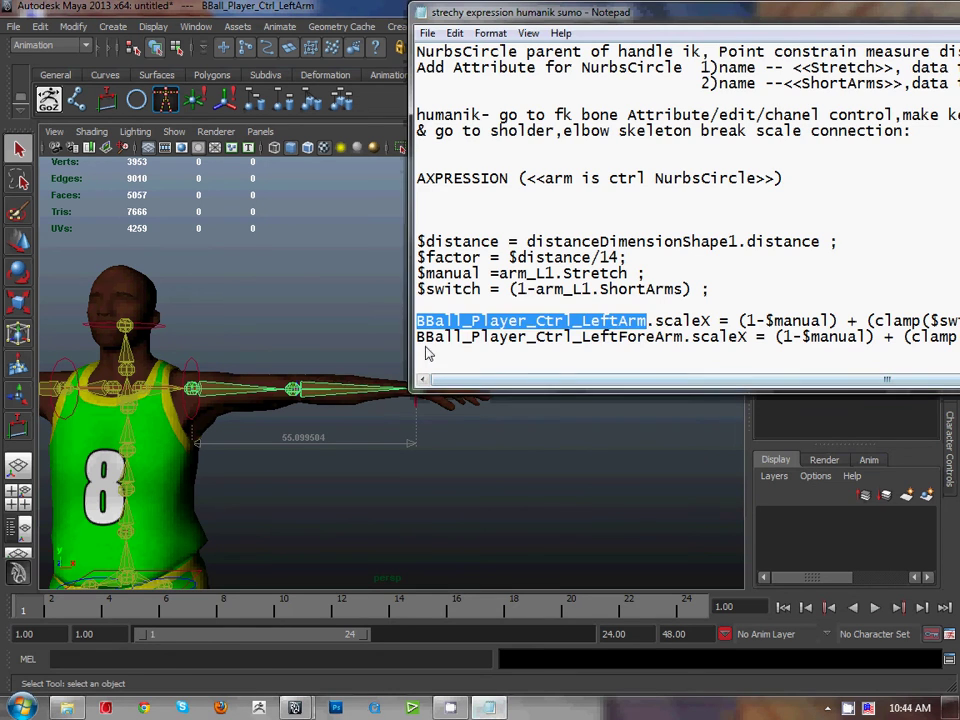
{"action": "left_click_drag", "start_coordinate": [417, 337], "coordinate": [681, 343]}
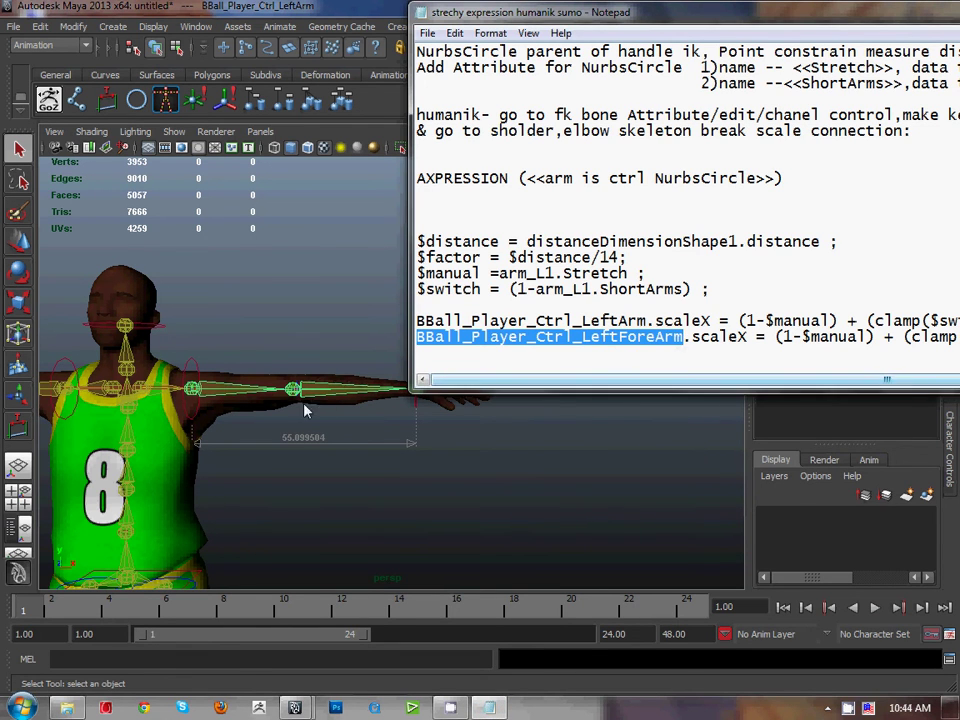
{"action": "left_click", "coordinate": [341, 398]}
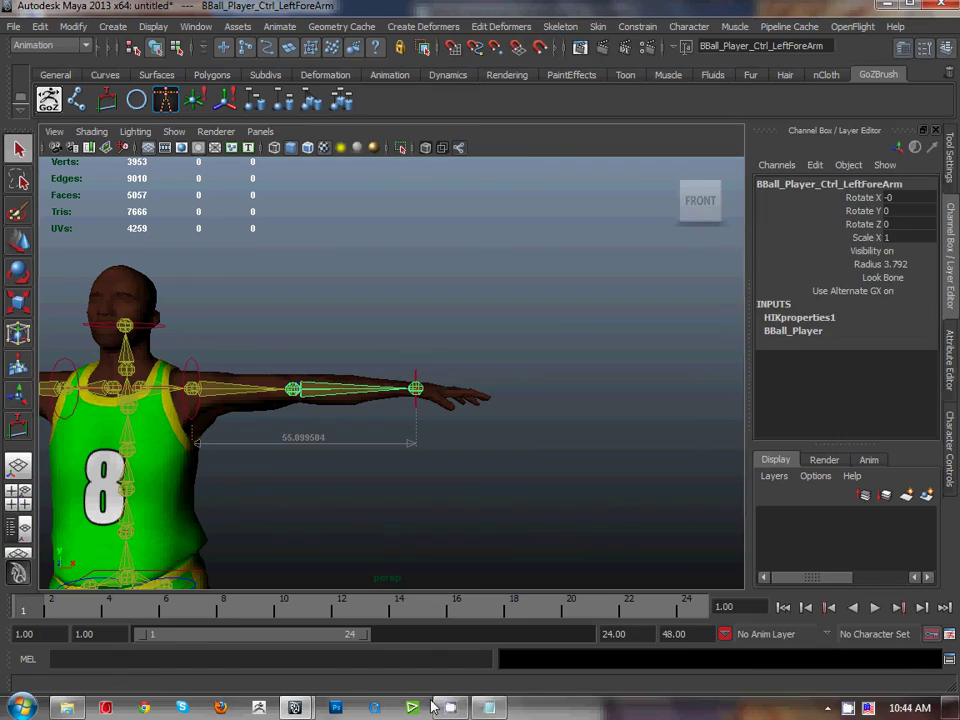
{"action": "key", "text": "alt+Tab"}
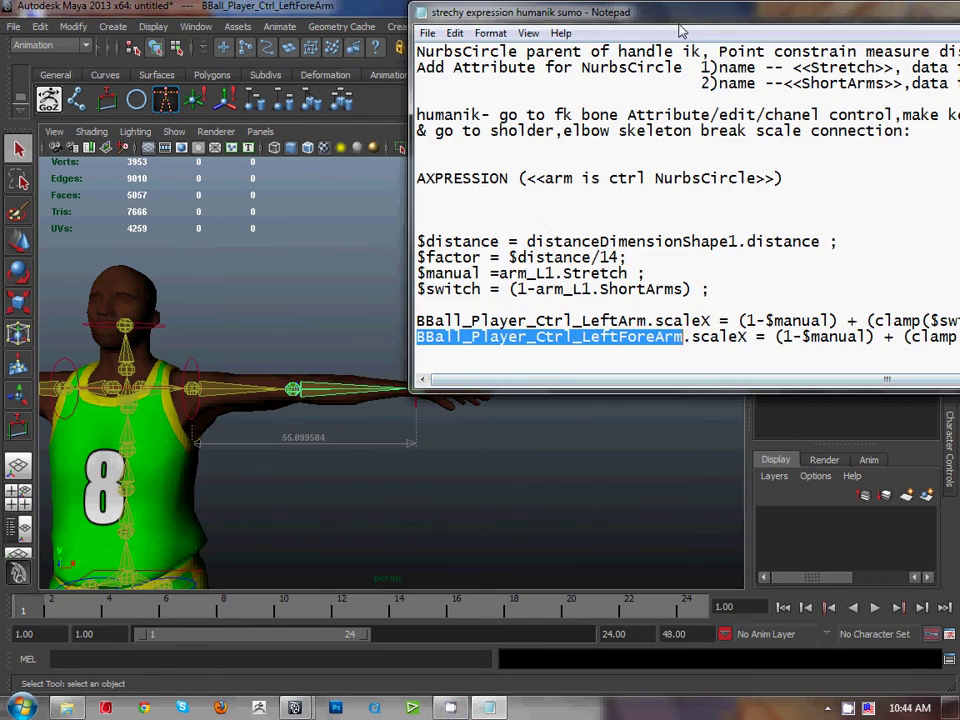
{"action": "left_click_drag", "start_coordinate": [665, 18], "coordinate": [515, 28]}
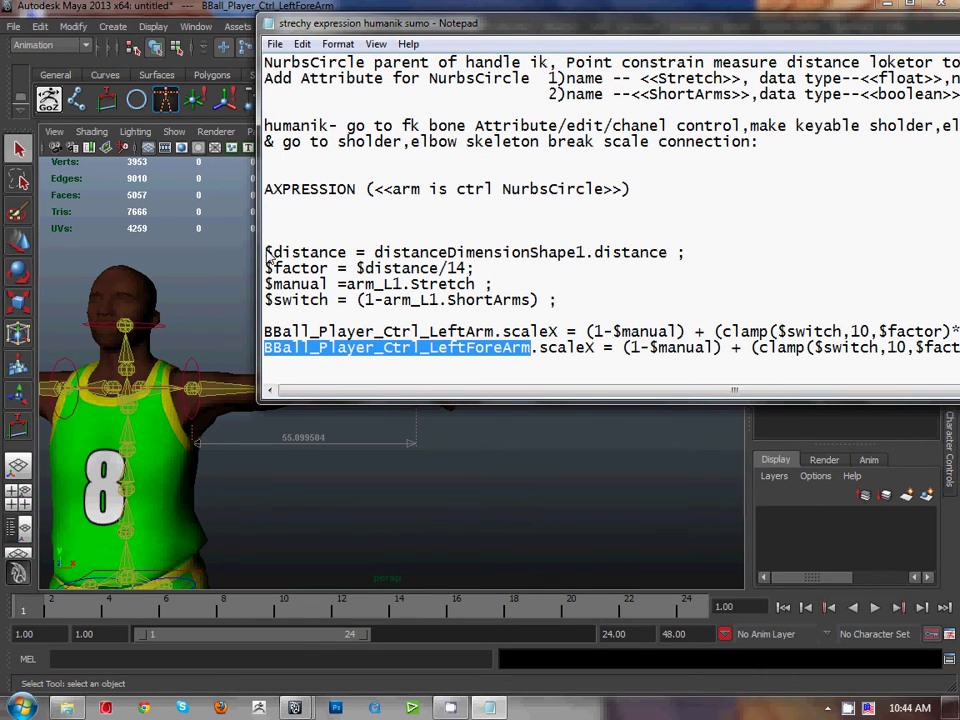
{"action": "left_click_drag", "start_coordinate": [268, 257], "coordinate": [843, 378]}
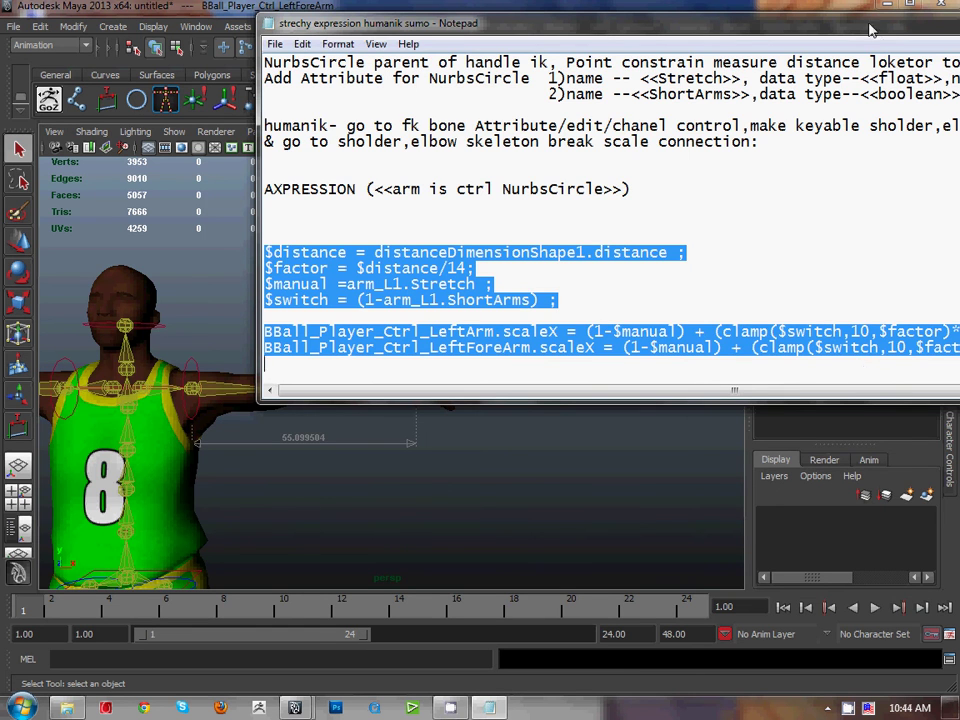
{"action": "left_click_drag", "start_coordinate": [870, 30], "coordinate": [680, 185]}
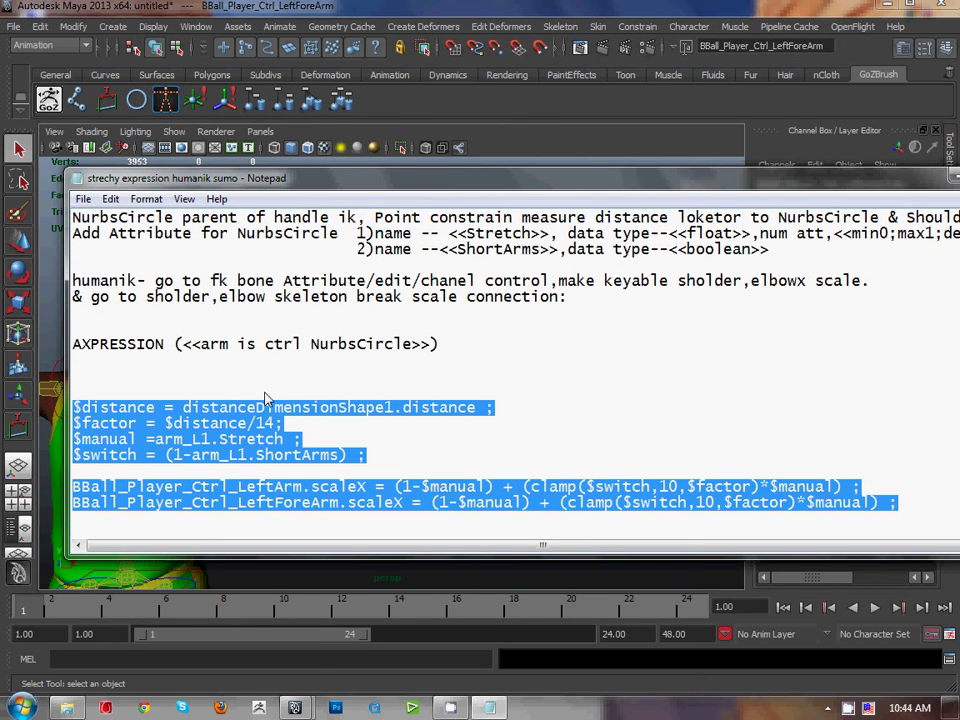
{"action": "left_click", "coordinate": [282, 424]}
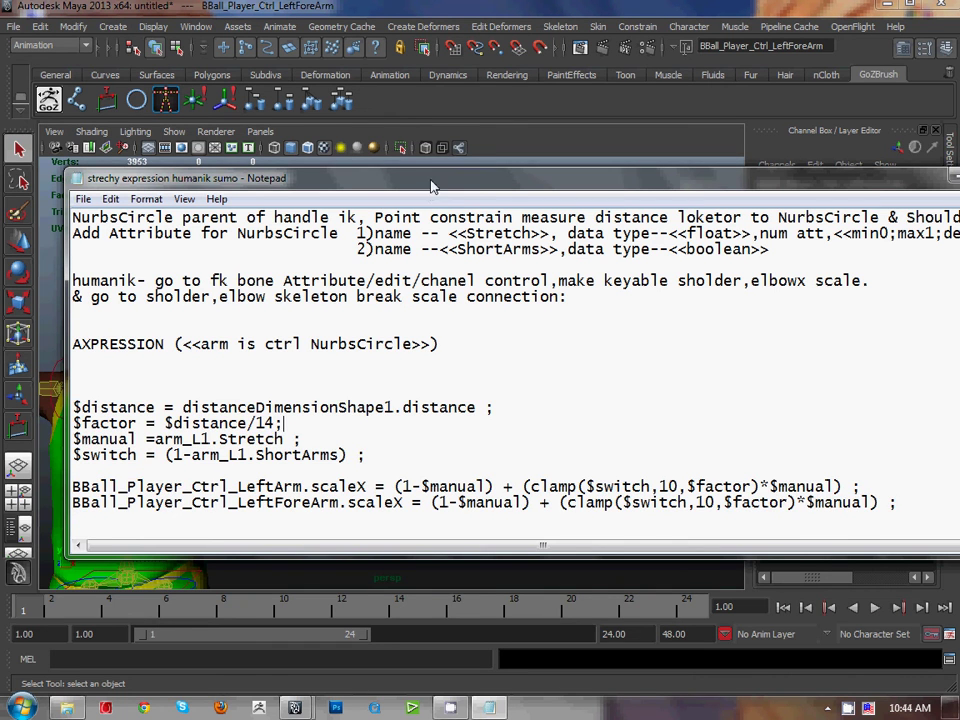
{"action": "left_click_drag", "start_coordinate": [432, 186], "coordinate": [437, 539]}
Read the 55.099504 arm length from distanceDimension1 and change the script's divisor from 14 to 55
{"action": "left_click", "coordinate": [295, 449]}
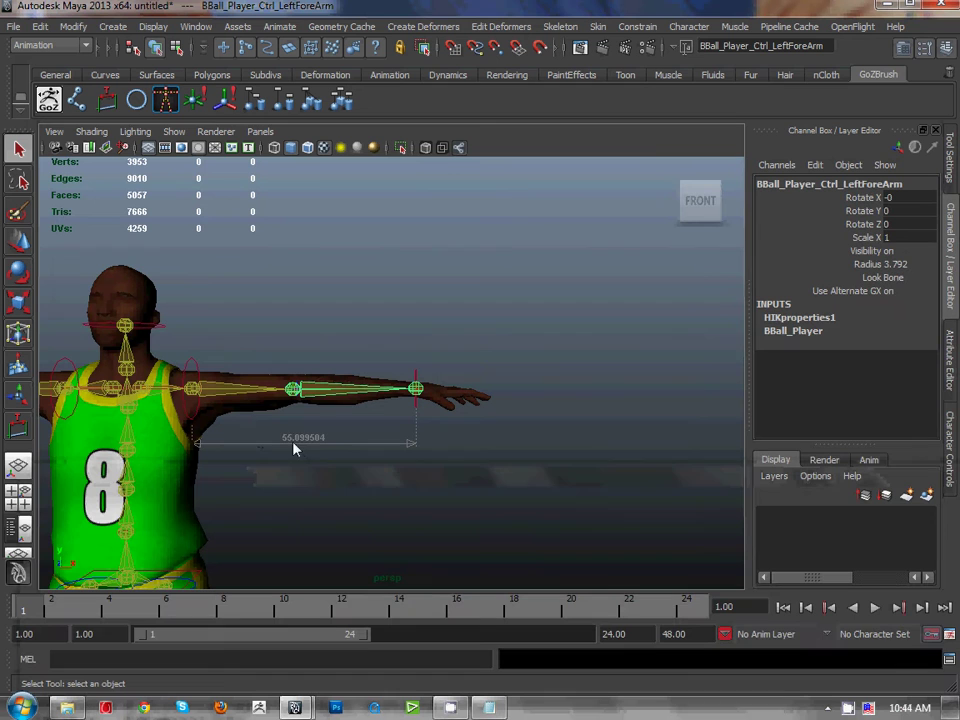
{"action": "left_click", "coordinate": [333, 461]}
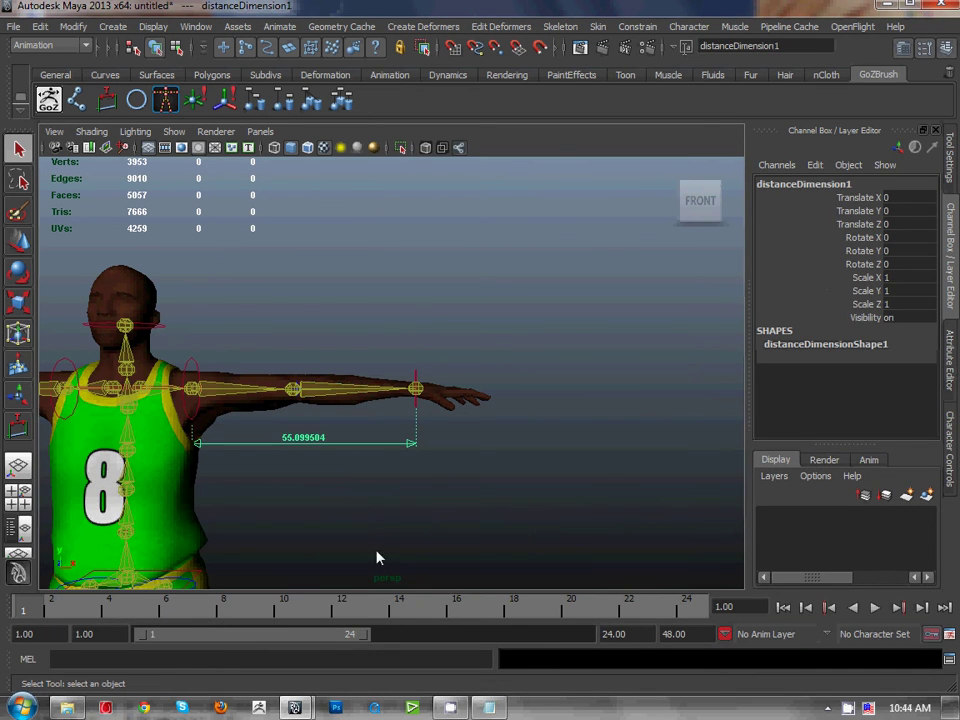
{"action": "key", "text": "alt+Tab"}
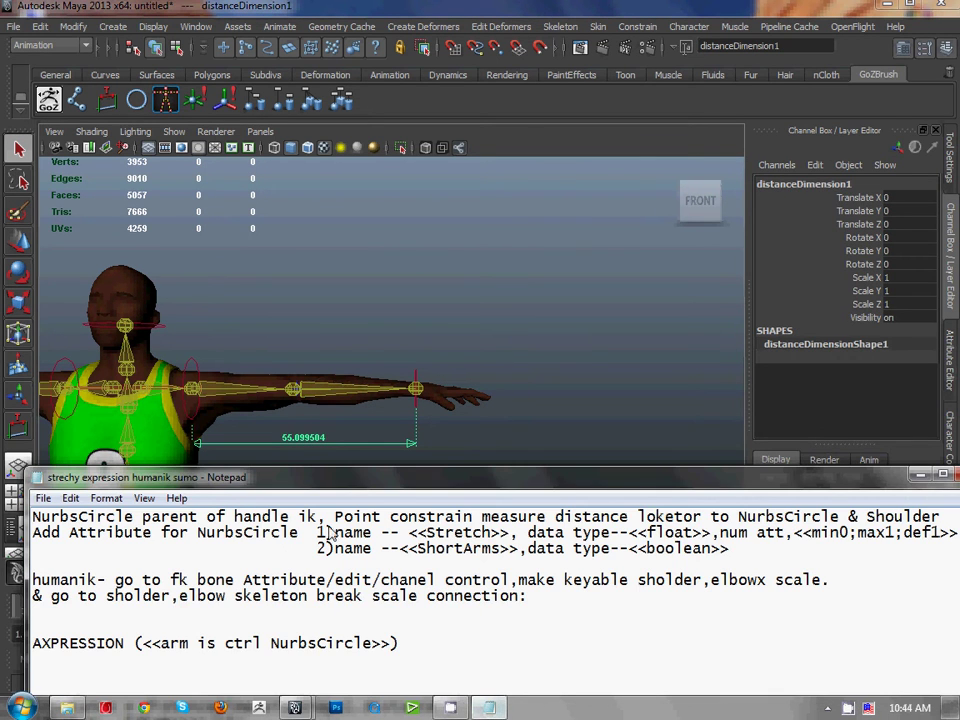
{"action": "left_click_drag", "start_coordinate": [330, 478], "coordinate": [397, 185]}
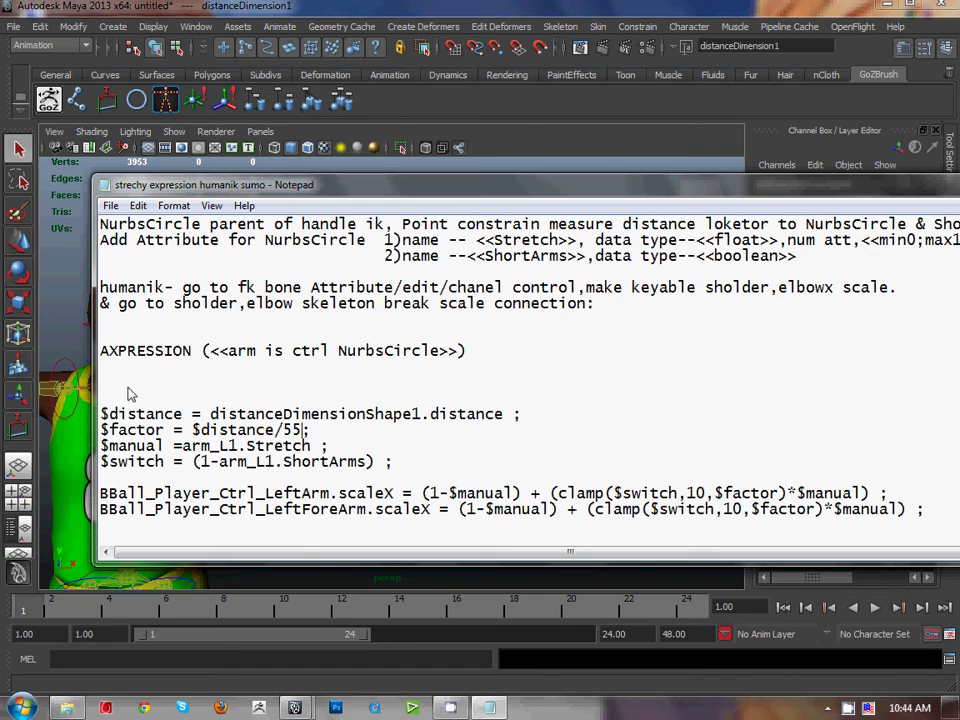
{"action": "left_click_drag", "start_coordinate": [103, 415], "coordinate": [752, 533]}
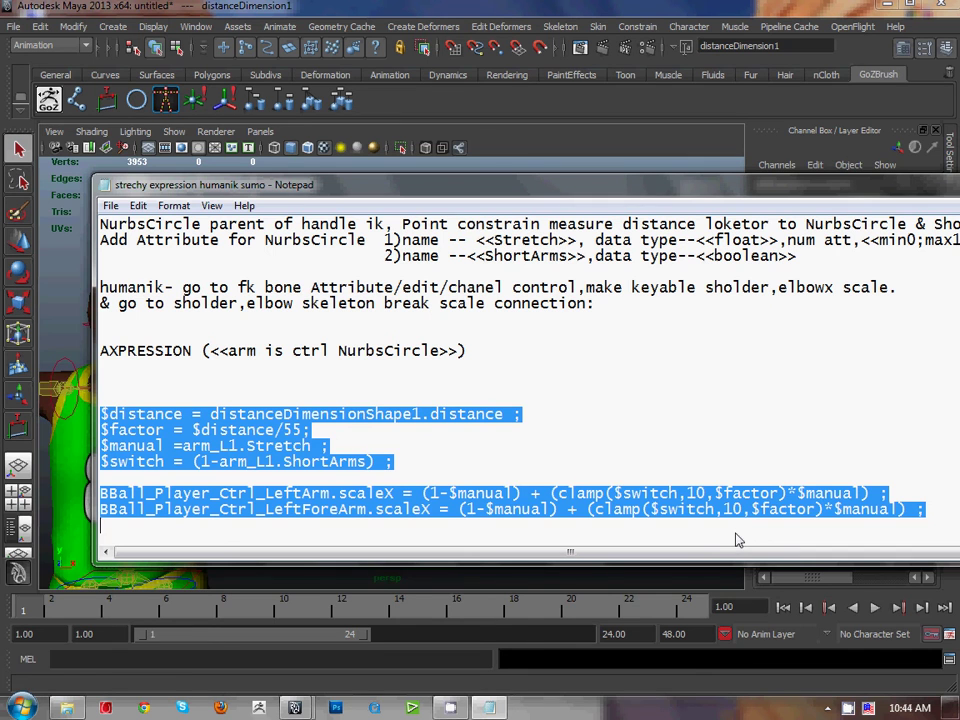
{"action": "left_click_drag", "start_coordinate": [853, 190], "coordinate": [700, 283]}
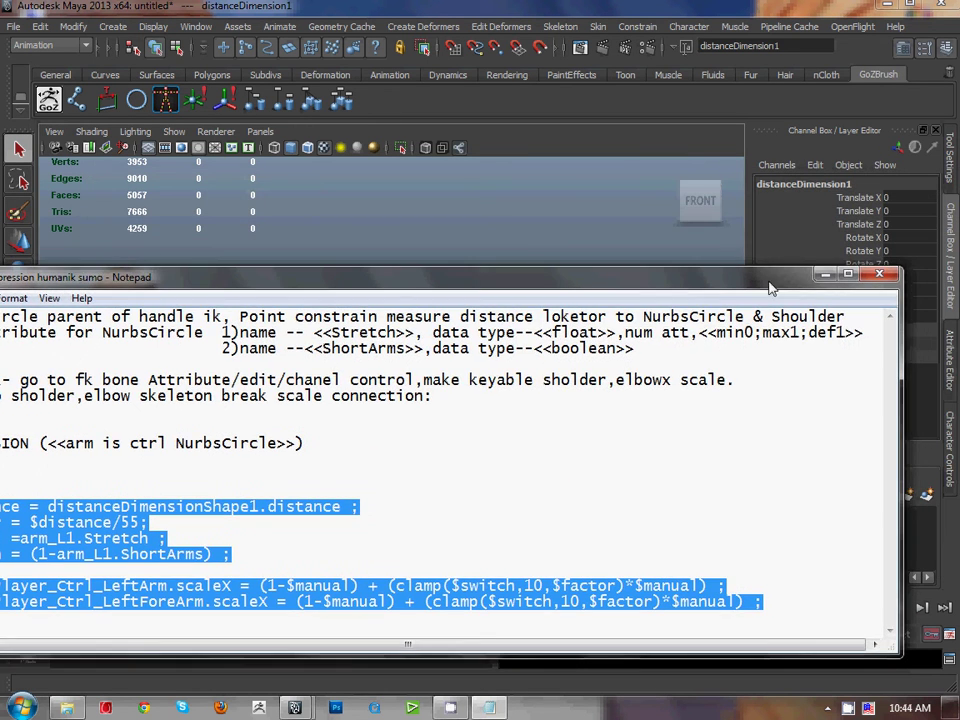
{"action": "left_click", "coordinate": [820, 274]}
{"action": "left_click_drag", "start_coordinate": [476, 446], "coordinate": [424, 399], "text": "alt"}
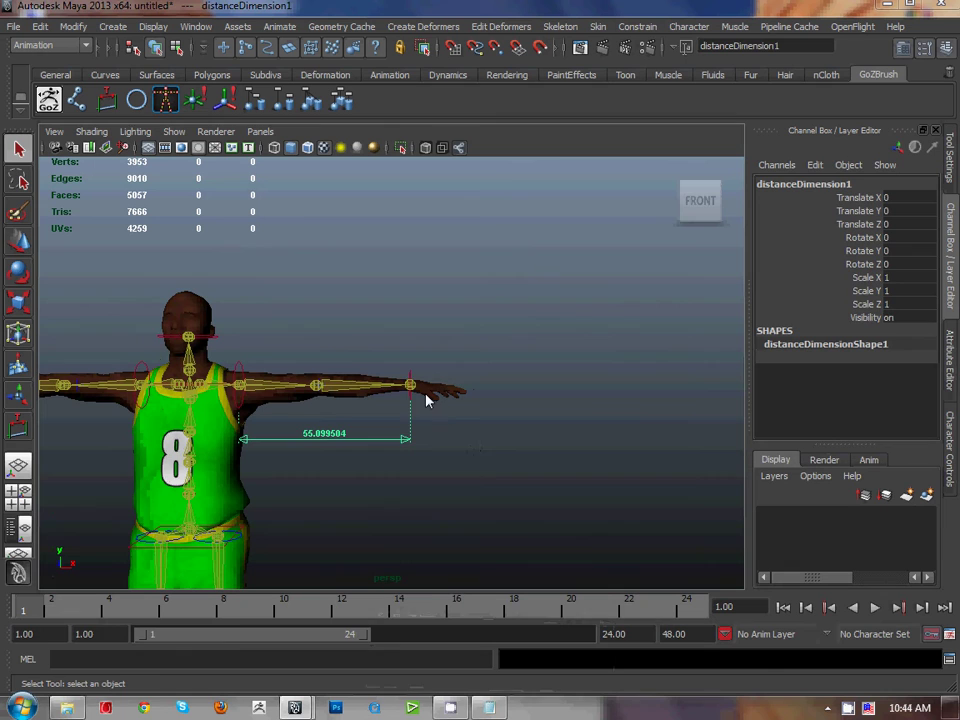
With arm_L1 selected, paste the stretch script into the Expression Editor and create expression1
{"action": "left_click", "coordinate": [410, 383]}
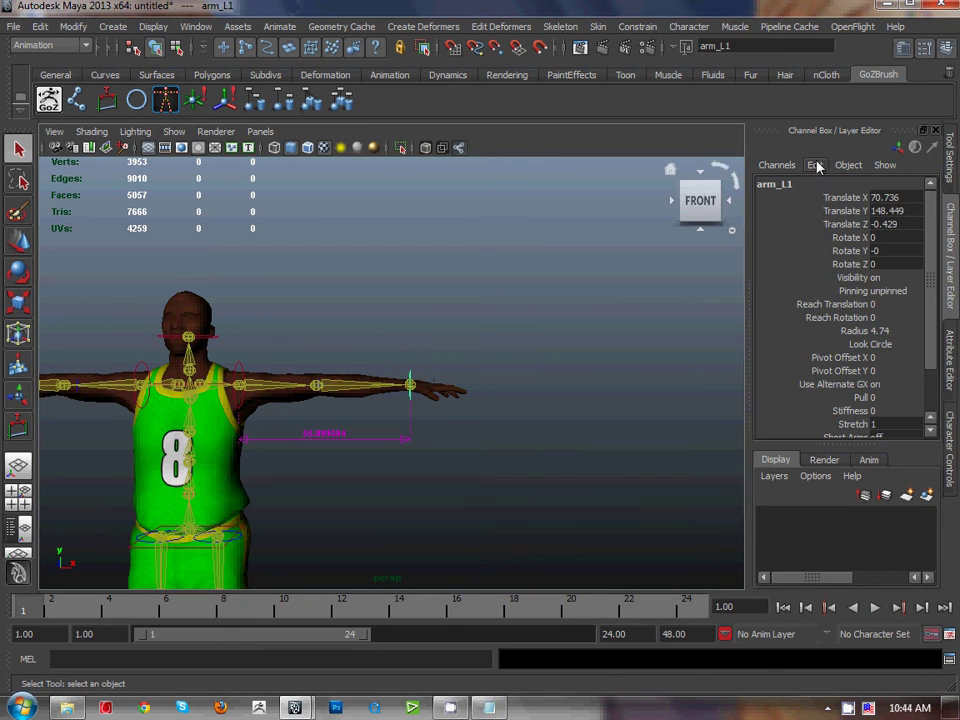
{"action": "left_click", "coordinate": [196, 26]}
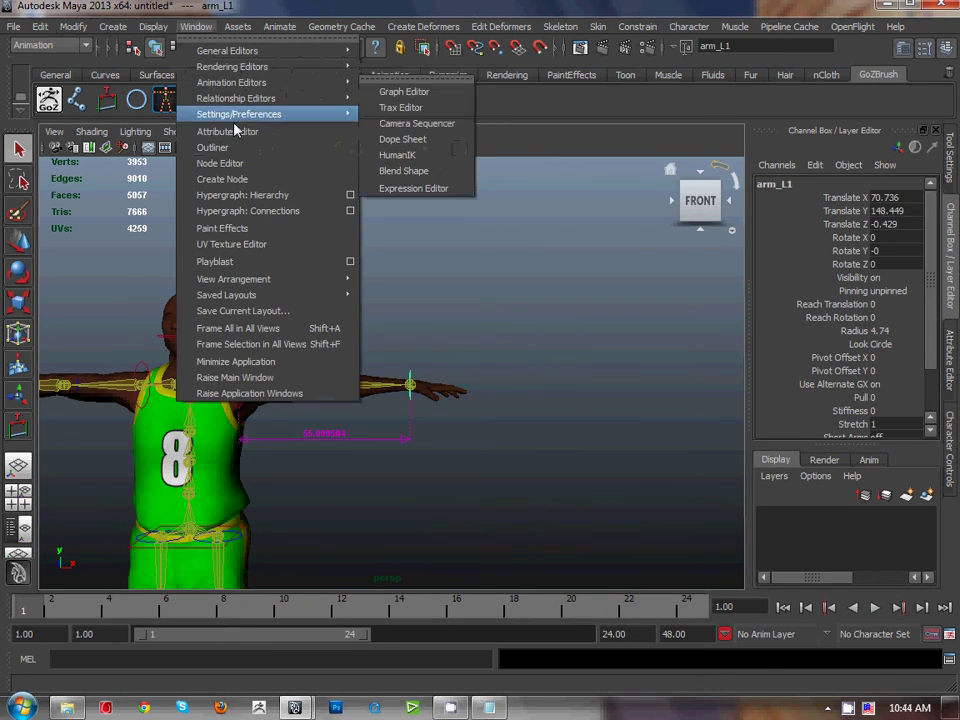
{"action": "mouse_move", "coordinate": [340, 98]}
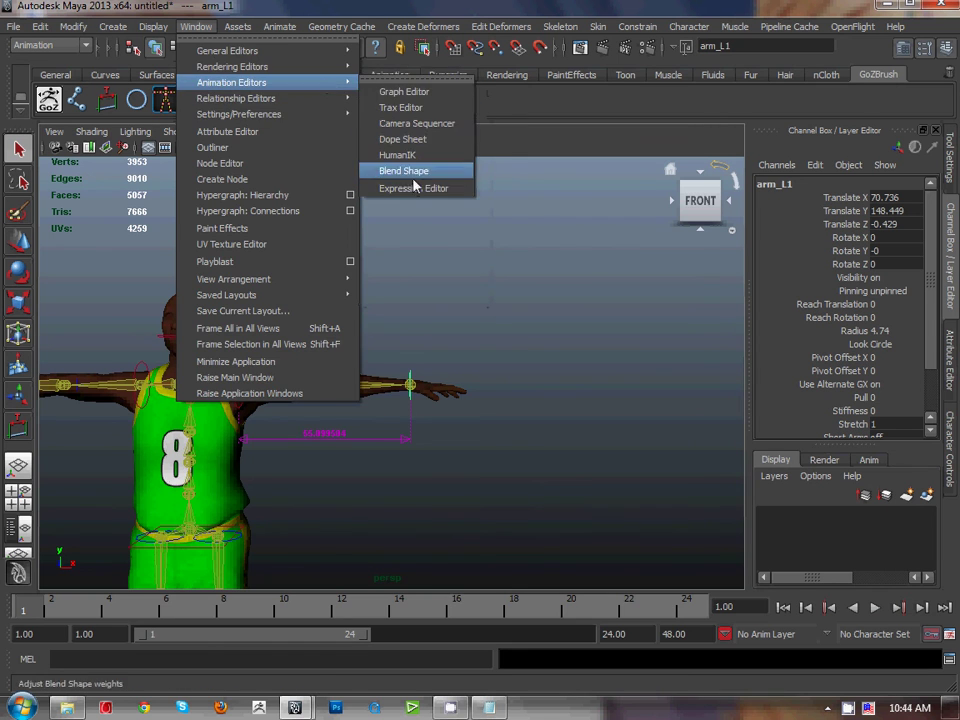
{"action": "left_click", "coordinate": [410, 188]}
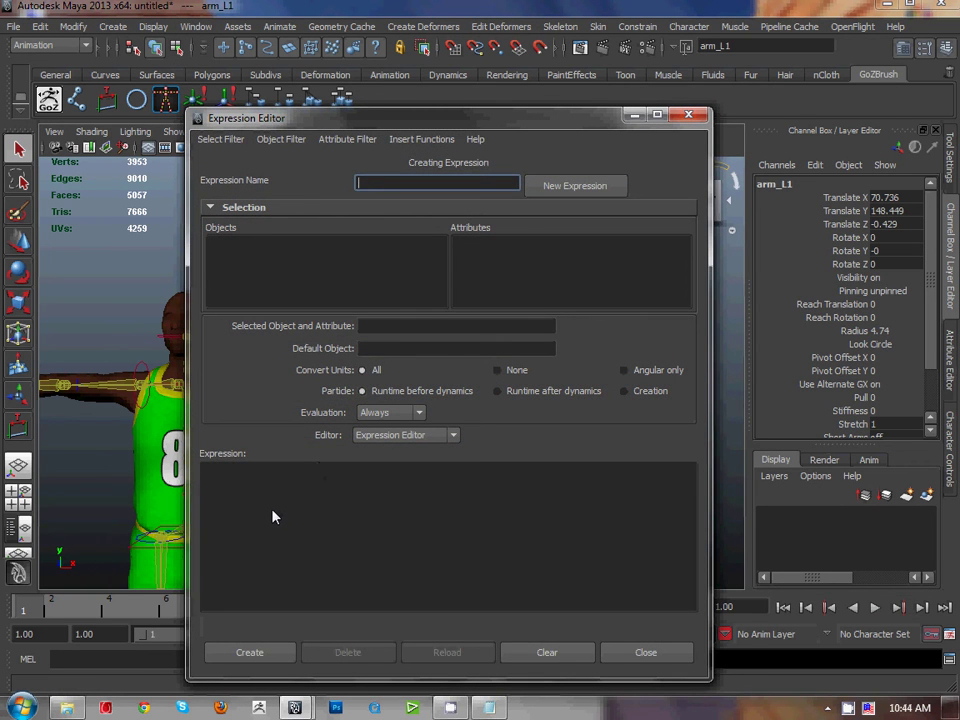
{"action": "left_click", "coordinate": [273, 516]}
{"action": "key", "text": "ctrl+v"}
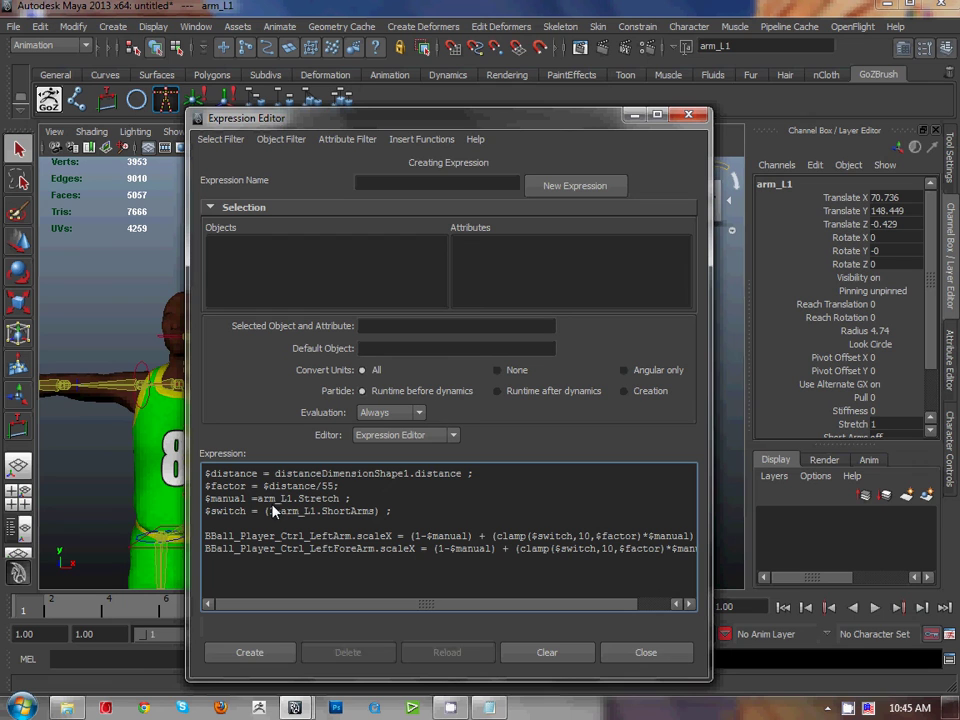
{"action": "left_click", "coordinate": [258, 656]}
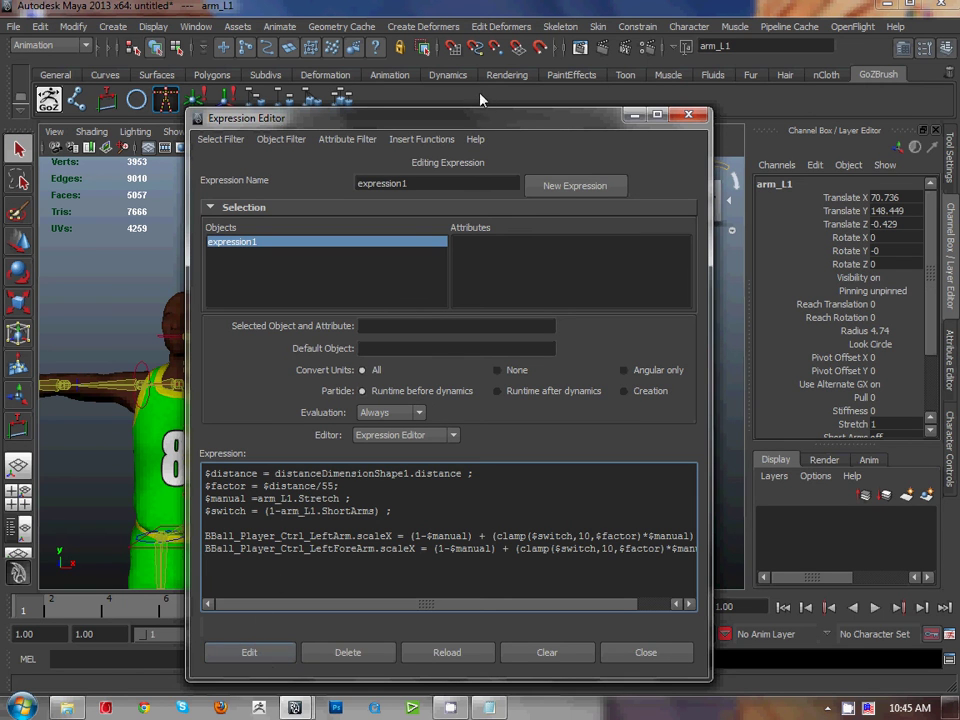
{"action": "left_click_drag", "start_coordinate": [480, 124], "coordinate": [134, 646]}
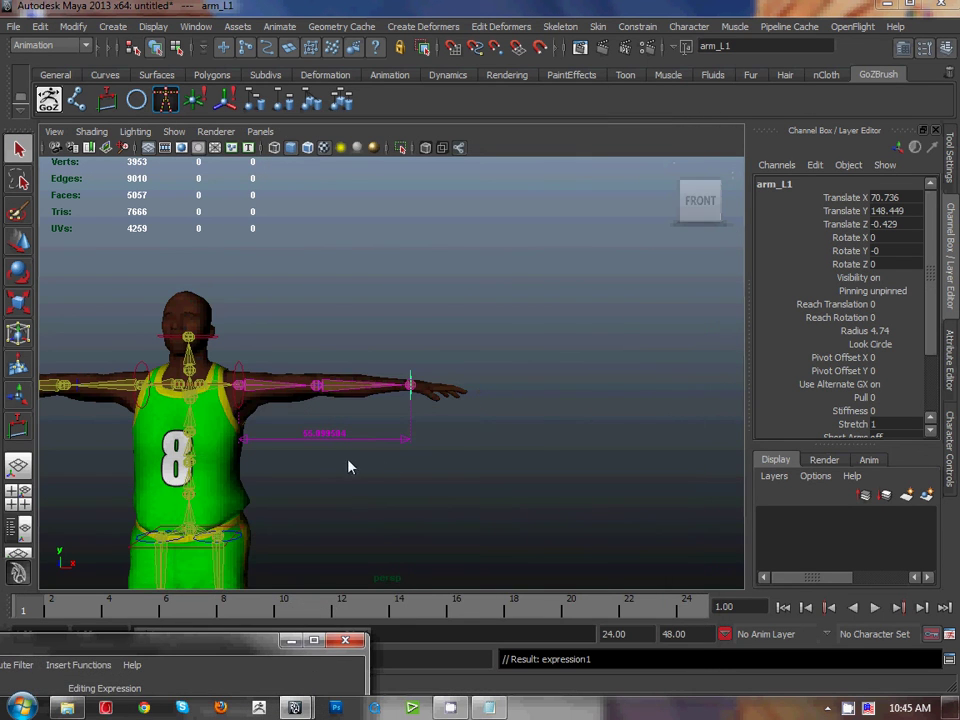
Drag the arm_L1 wrist control along X to stretch the arm, reading 58.656002
{"action": "scroll", "coordinate": [458, 416], "scroll_direction": "up", "scroll_amount": 5}
{"action": "left_click", "coordinate": [18, 243]}
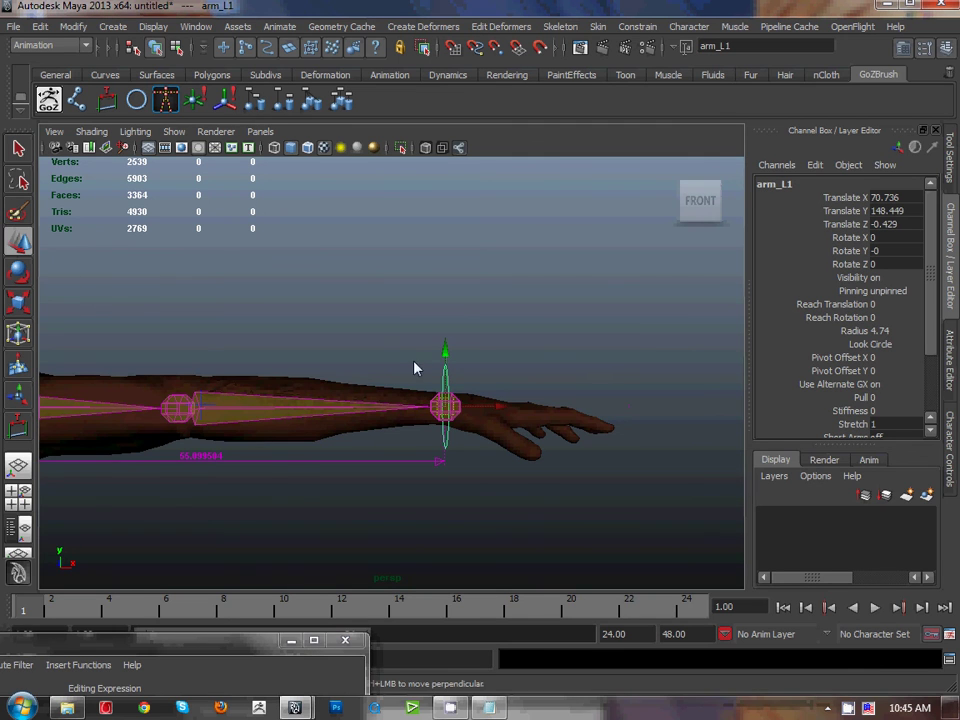
{"action": "scroll", "coordinate": [470, 385], "scroll_direction": "down", "scroll_amount": 4}
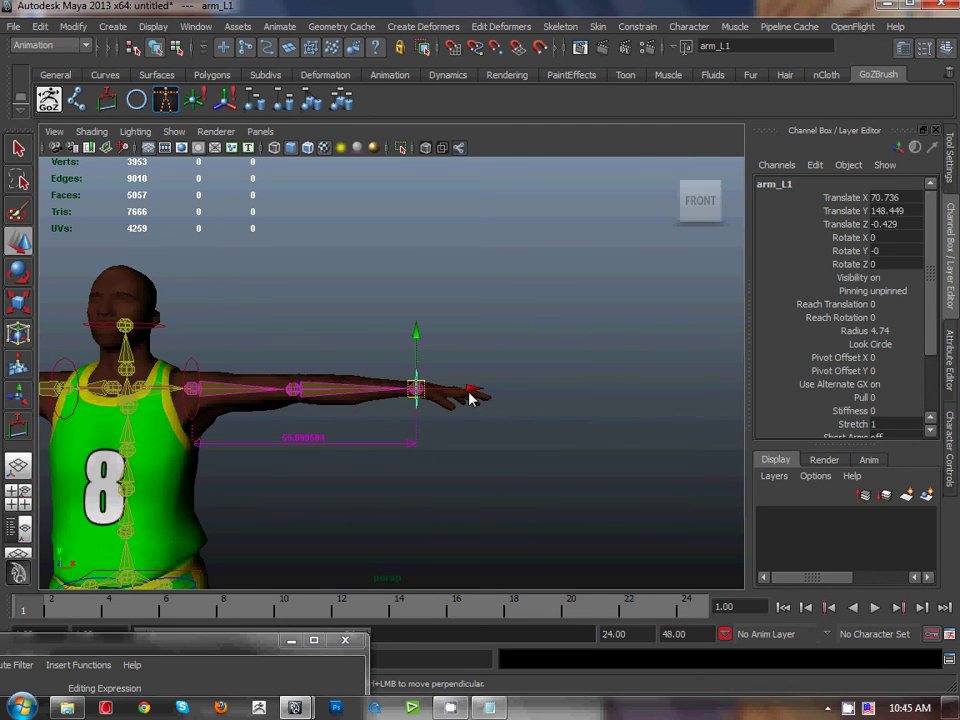
{"action": "left_click_drag", "start_coordinate": [470, 398], "coordinate": [432, 396]}
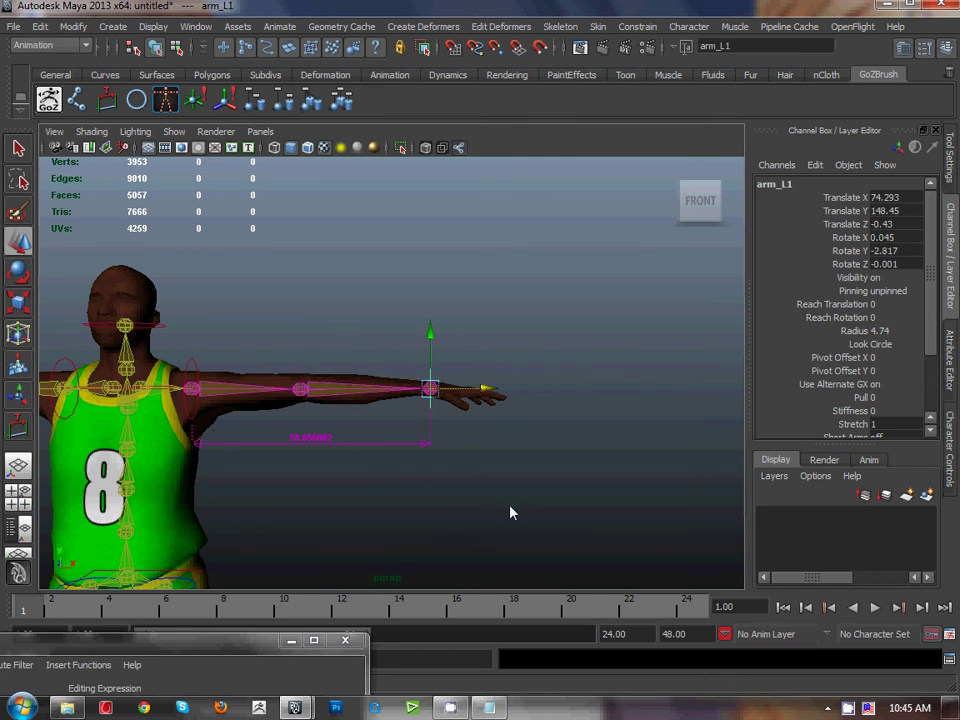
Select BBall_Player_Ctrl_LeftArm and show the HumanIK Character Controls
{"action": "left_click", "coordinate": [259, 392]}
{"action": "left_click", "coordinate": [428, 388]}
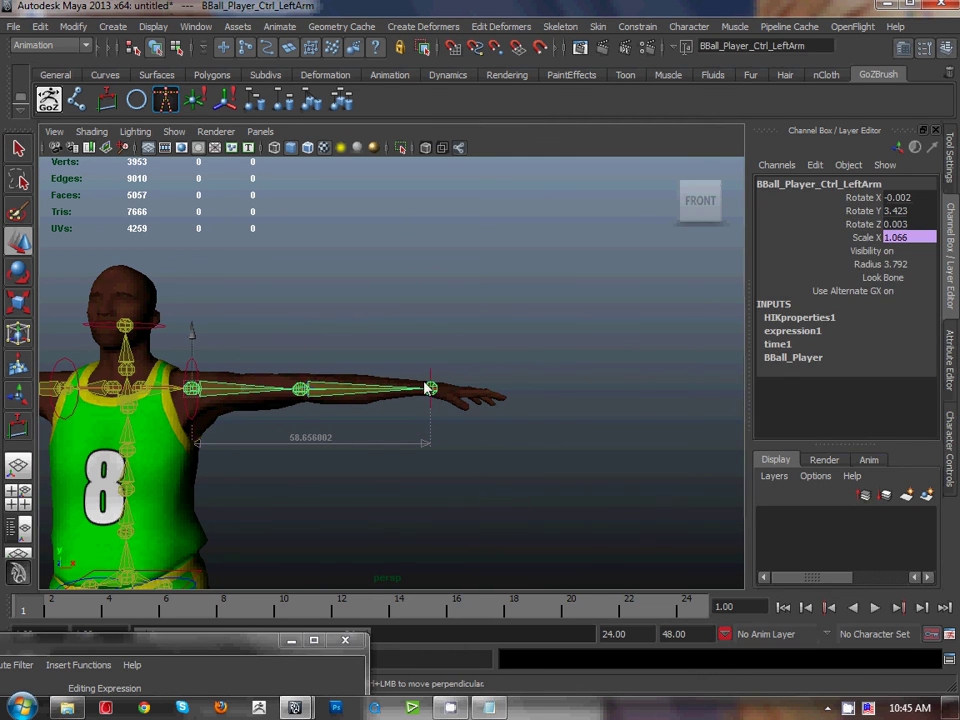
{"action": "left_click", "coordinate": [946, 440]}
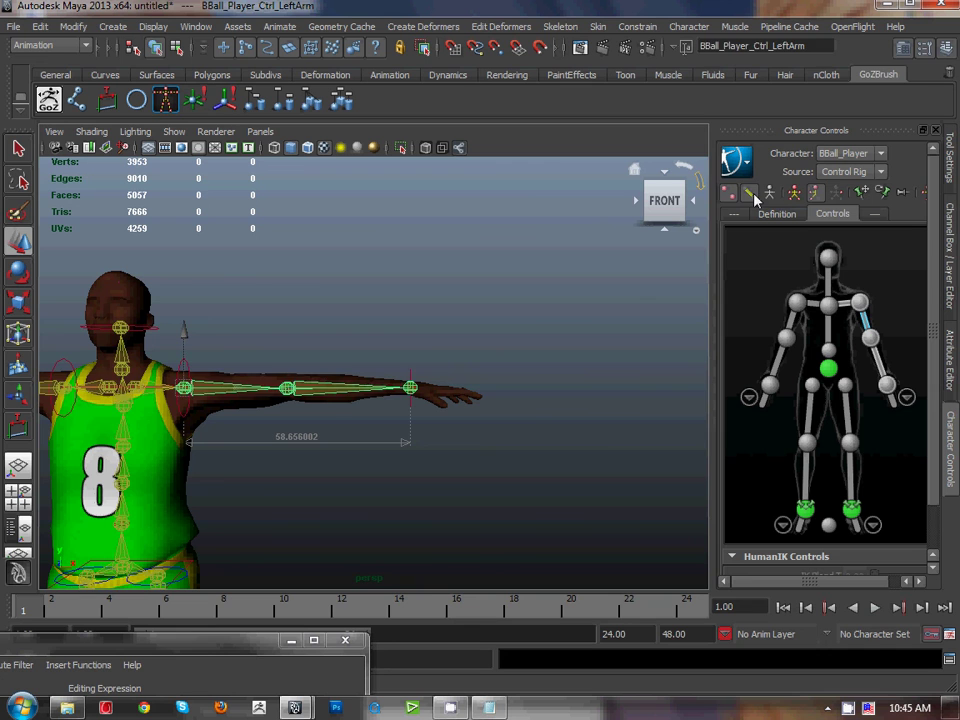
Show the skeleton and lock Scale X, Y and Z on the LeftArm joint
{"action": "left_click", "coordinate": [769, 192]}
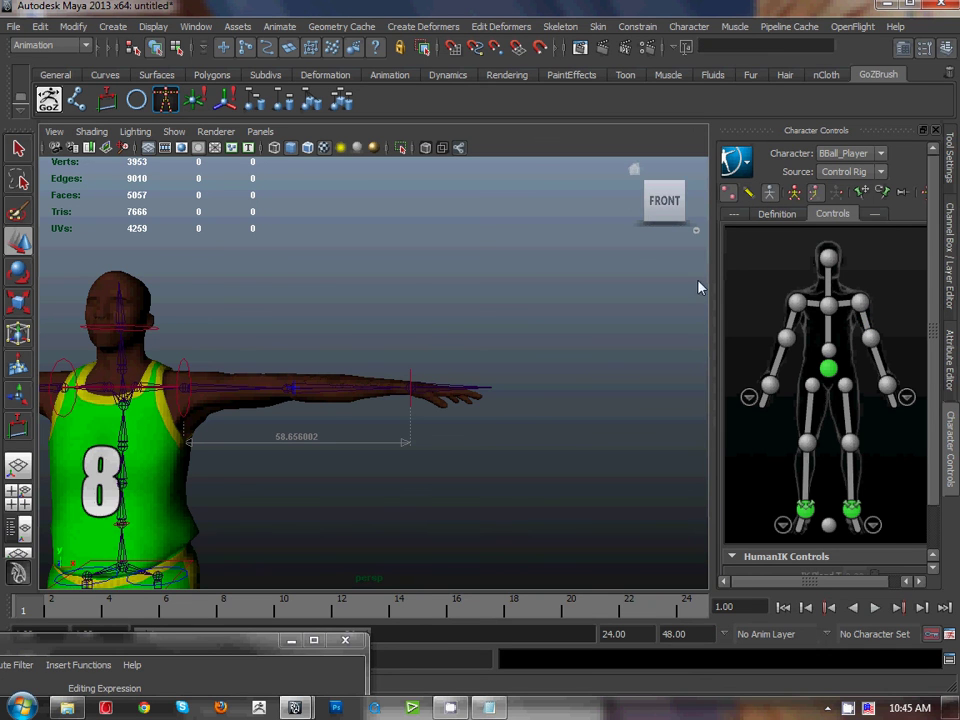
{"action": "left_click", "coordinate": [237, 395]}
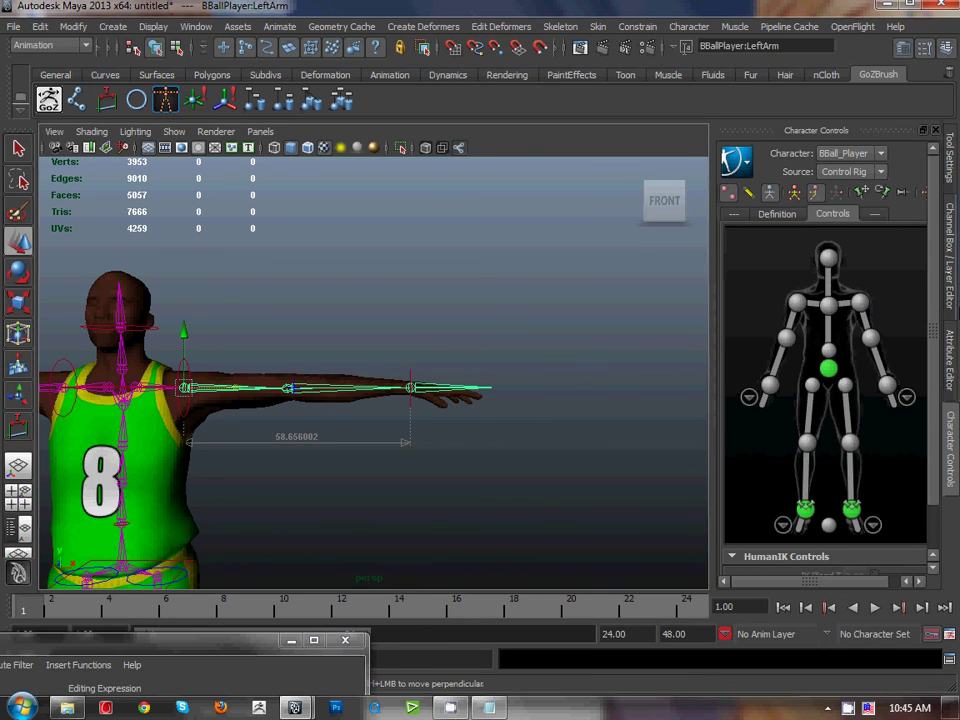
{"action": "left_click", "coordinate": [949, 258]}
{"action": "left_click_drag", "start_coordinate": [913, 302], "coordinate": [909, 278]}
{"action": "right_click", "coordinate": [909, 278]}
{"action": "left_click", "coordinate": [870, 320]}
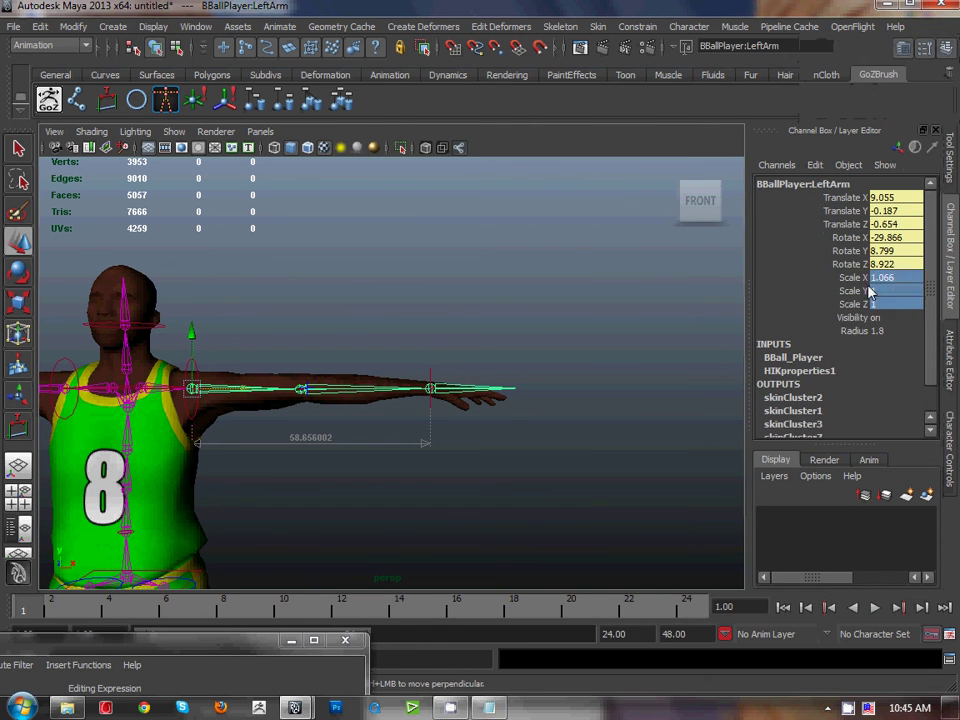
Change the LeftForeArm joint's scale channels from the channel menu, then deselect
{"action": "left_click", "coordinate": [355, 524]}
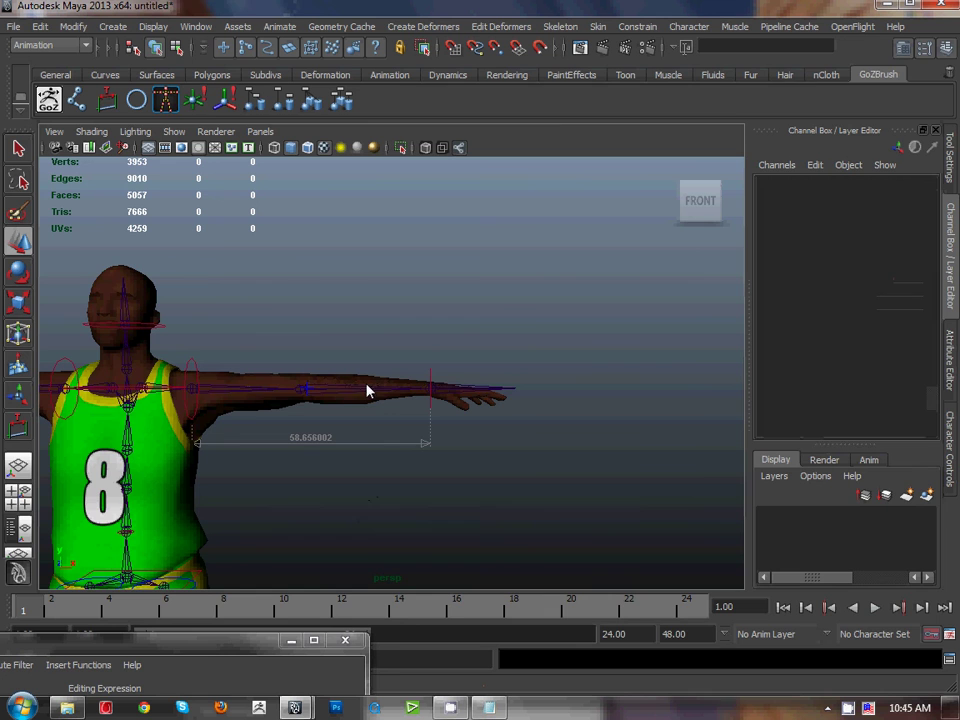
{"action": "left_click", "coordinate": [390, 398]}
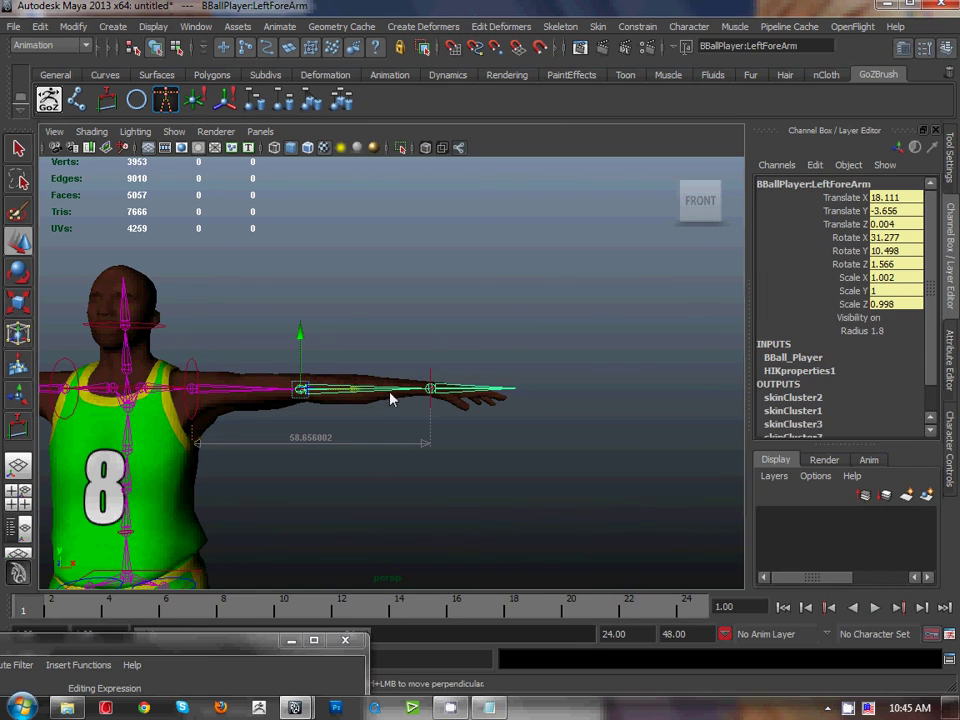
{"action": "right_click", "coordinate": [893, 291]}
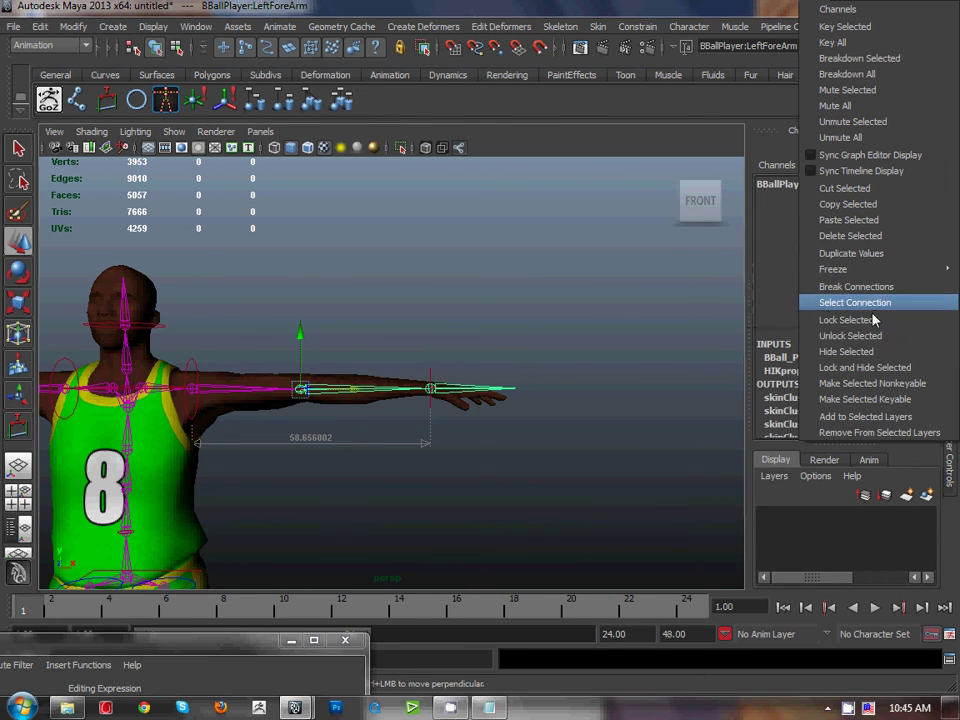
{"action": "left_click", "coordinate": [855, 286]}
{"action": "left_click", "coordinate": [493, 326]}
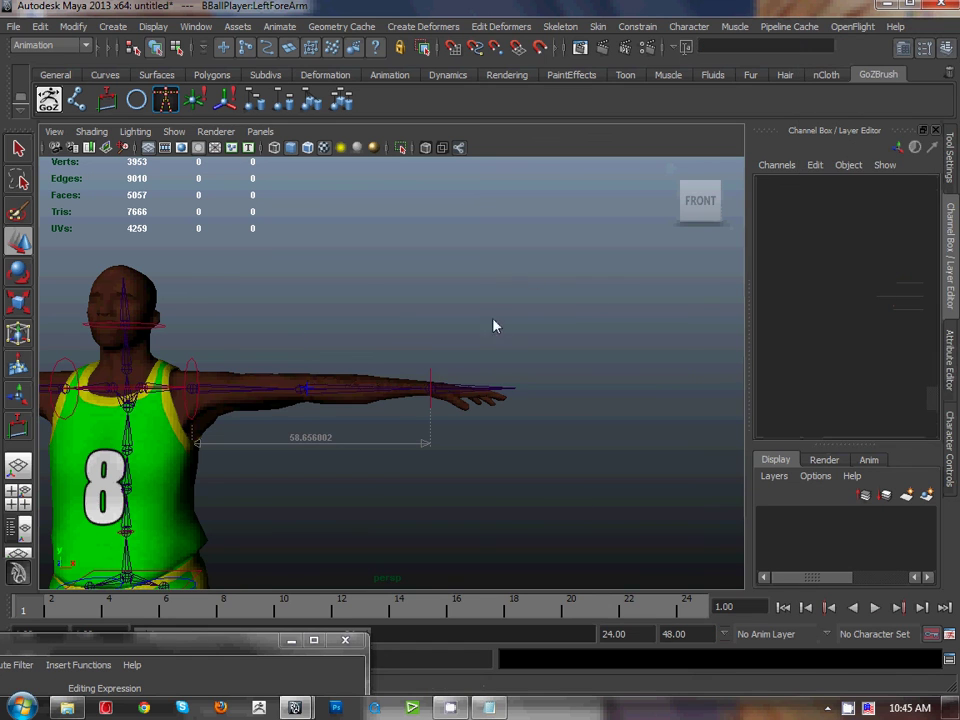
{"action": "scroll", "coordinate": [383, 426], "scroll_direction": "down", "scroll_amount": 5}
{"action": "scroll", "coordinate": [407, 428], "scroll_direction": "up", "scroll_amount": 2}
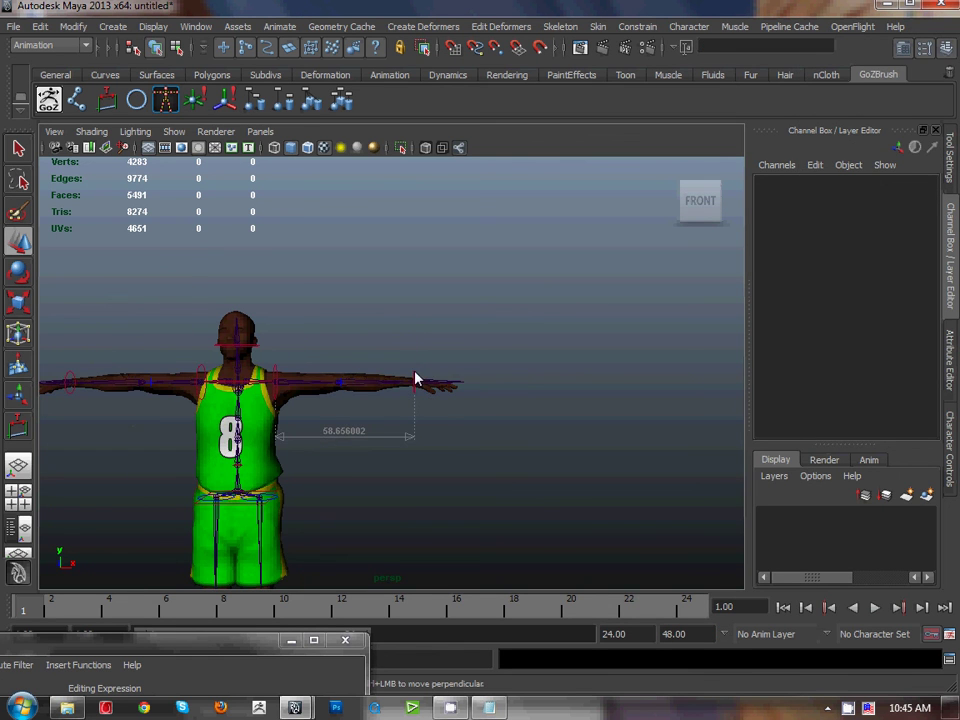
Drag the arm_L1 wrist control along X to test the arm stretching
{"action": "left_click", "coordinate": [416, 381]}
{"action": "mouse_move", "coordinate": [468, 387]}
{"action": "middle_mouse_down"}
{"action": "mouse_move", "coordinate": [681, 381]}
{"action": "mouse_move", "coordinate": [379, 379]}
{"action": "mouse_move", "coordinate": [678, 380]}
{"action": "mouse_move", "coordinate": [446, 399]}
{"action": "mouse_move", "coordinate": [470, 386]}
{"action": "middle_mouse_up"}
{"action": "left_click_drag", "start_coordinate": [688, 261], "coordinate": [545, 351], "text": "alt"}
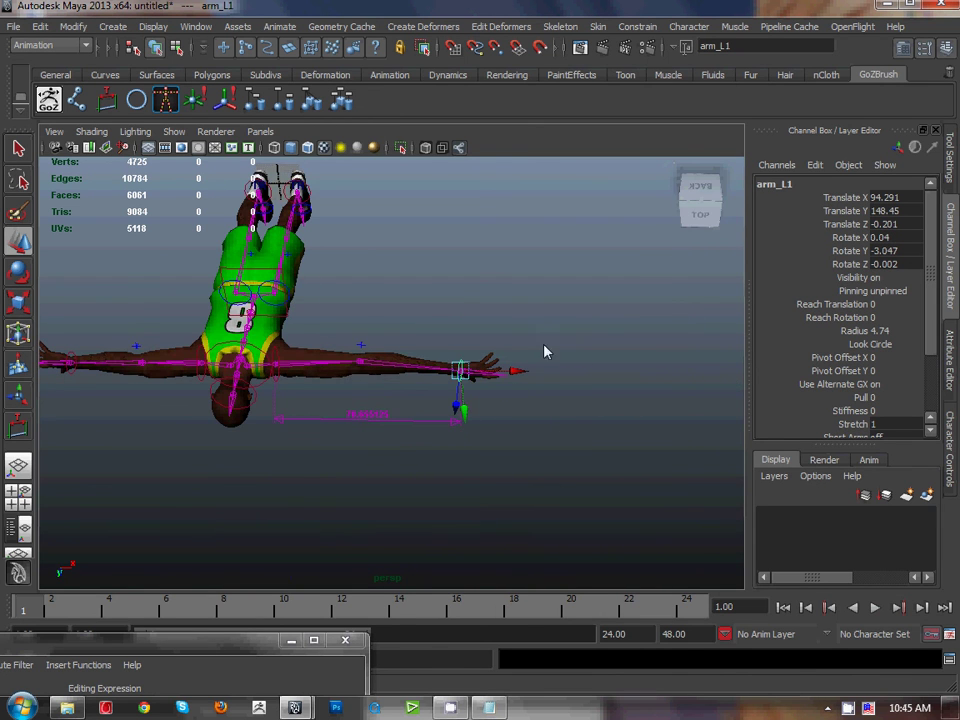
{"action": "middle_click_drag", "start_coordinate": [517, 381], "coordinate": [754, 407]}
Set arm_L1's Stretch attribute to 0 so the arm returns to normal length
{"action": "left_click", "coordinate": [840, 425]}
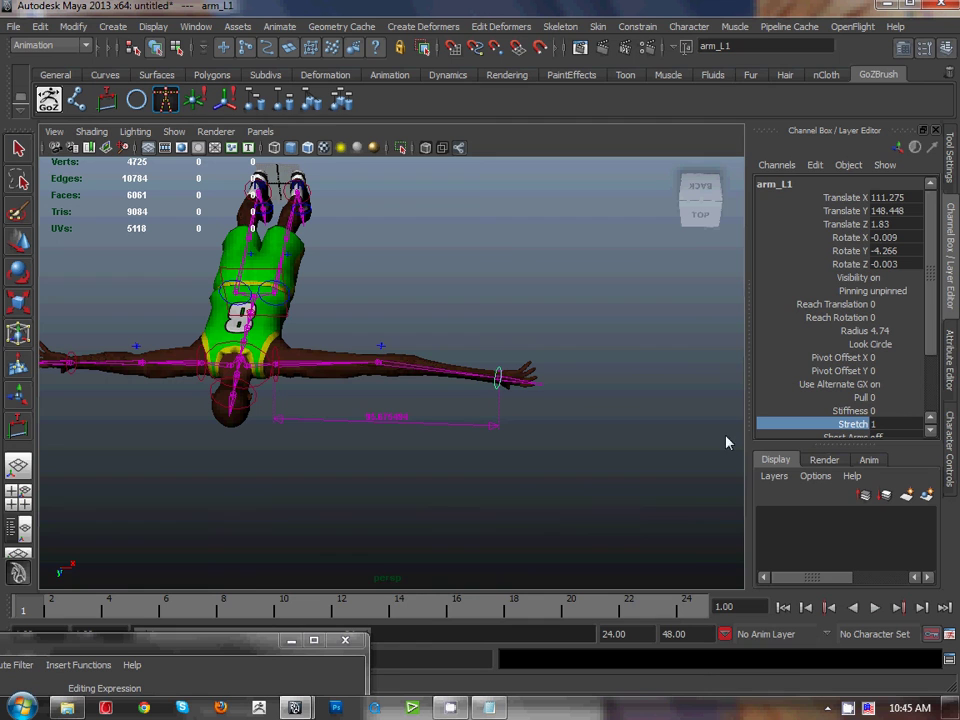
{"action": "middle_click_drag", "start_coordinate": [655, 458], "coordinate": [573, 469]}
{"action": "scroll", "coordinate": [930, 352], "scroll_direction": "down", "scroll_amount": 3}
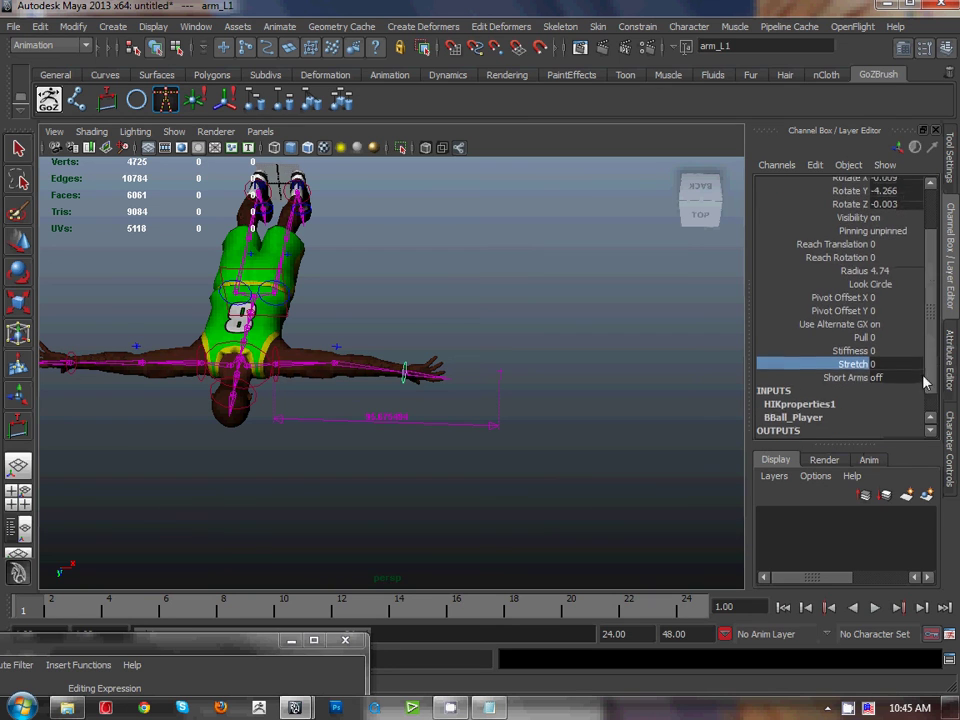
Set the Short Arms attribute on arm_L1 to 1
{"action": "left_click", "coordinate": [845, 367]}
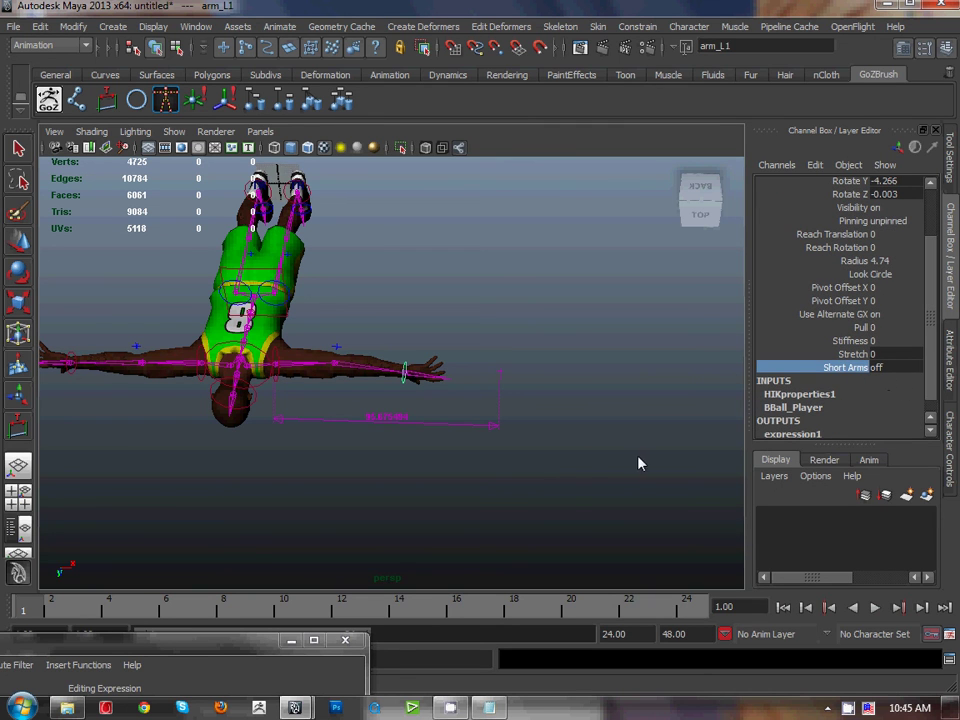
{"action": "double_click", "coordinate": [876, 367]}
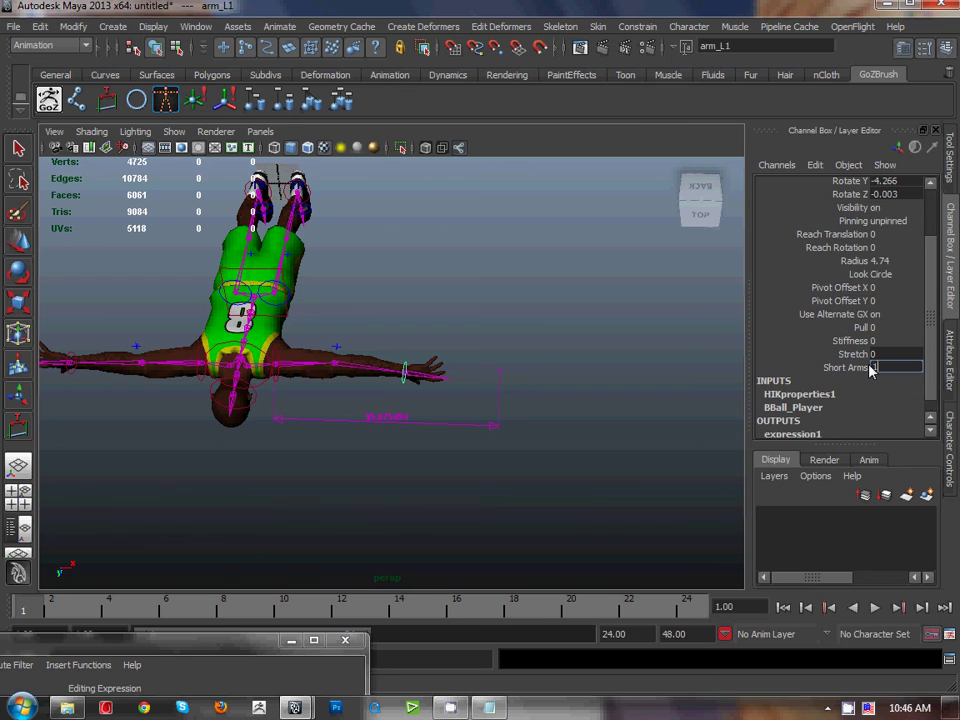
{"action": "type", "text": "1"}
{"action": "key", "text": "Return"}
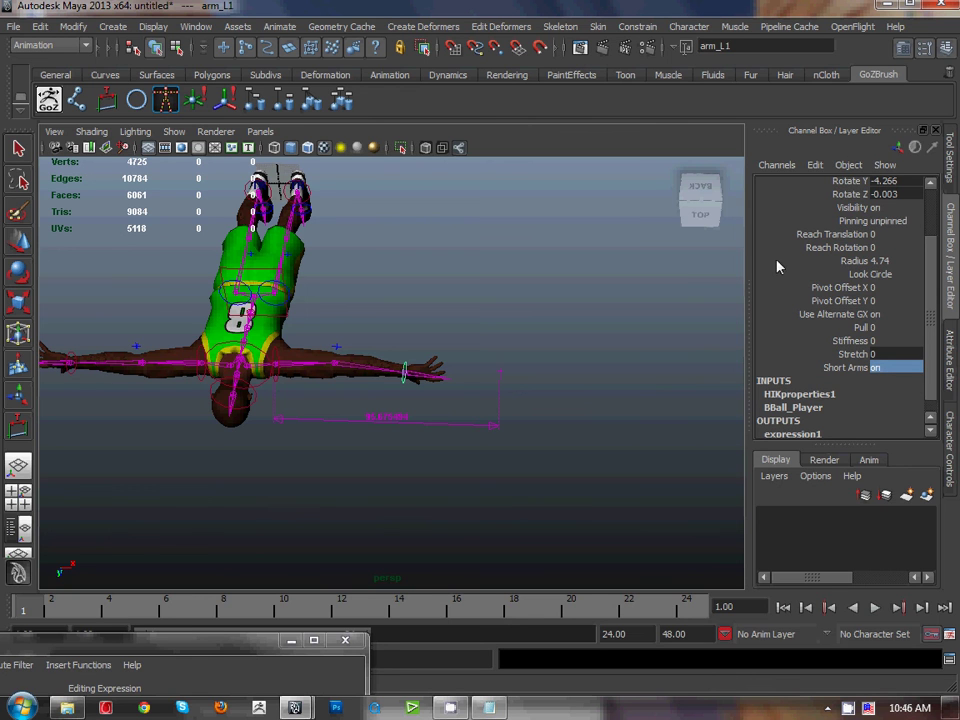
Pull the arm controller outward with Short Arms on, then undo the move
{"action": "left_click", "coordinate": [699, 200]}
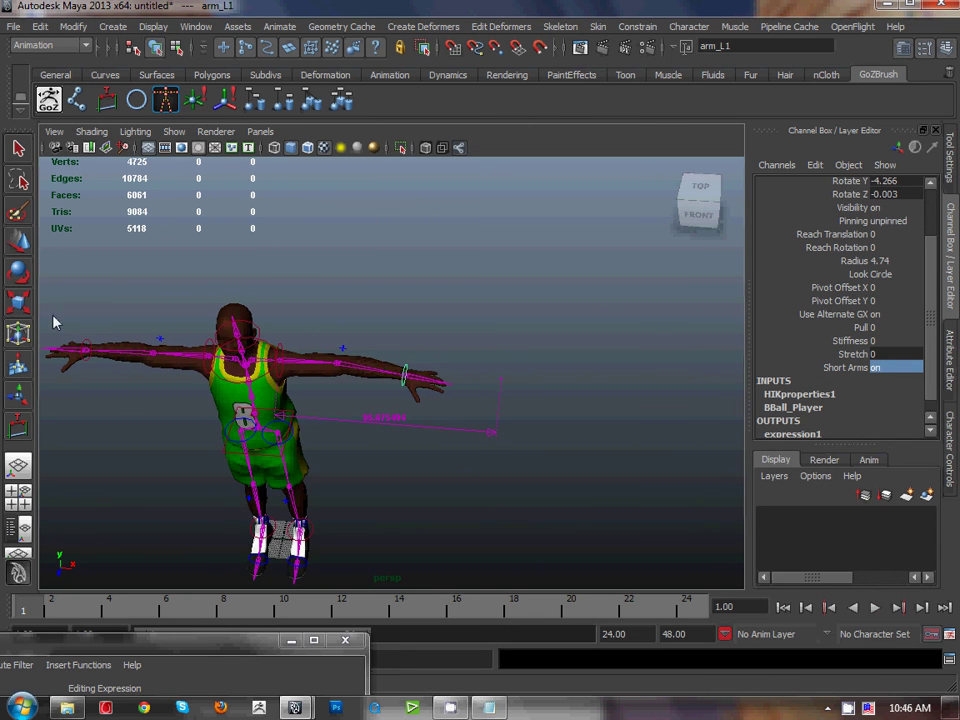
{"action": "left_click", "coordinate": [18, 240]}
{"action": "left_click_drag", "start_coordinate": [460, 386], "coordinate": [570, 410]}
{"action": "key", "text": "ctrl+z"}
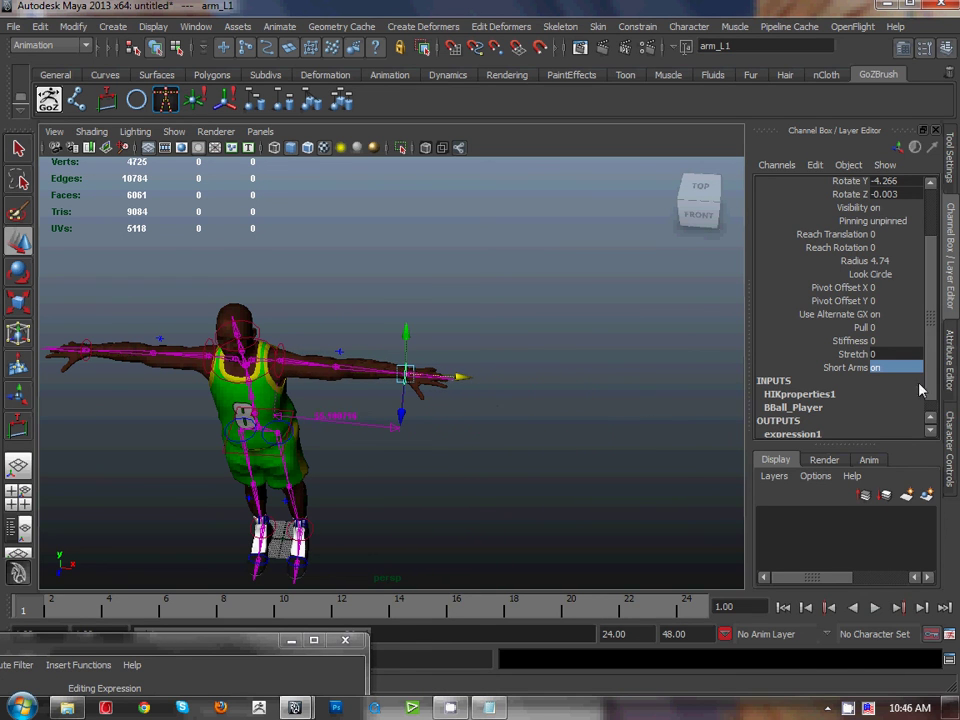
Set Stretch back to 1 and drag the wrist control to test stretching again
{"action": "left_click", "coordinate": [896, 355]}
{"action": "type", "text": "1"}
{"action": "key", "text": "Return"}
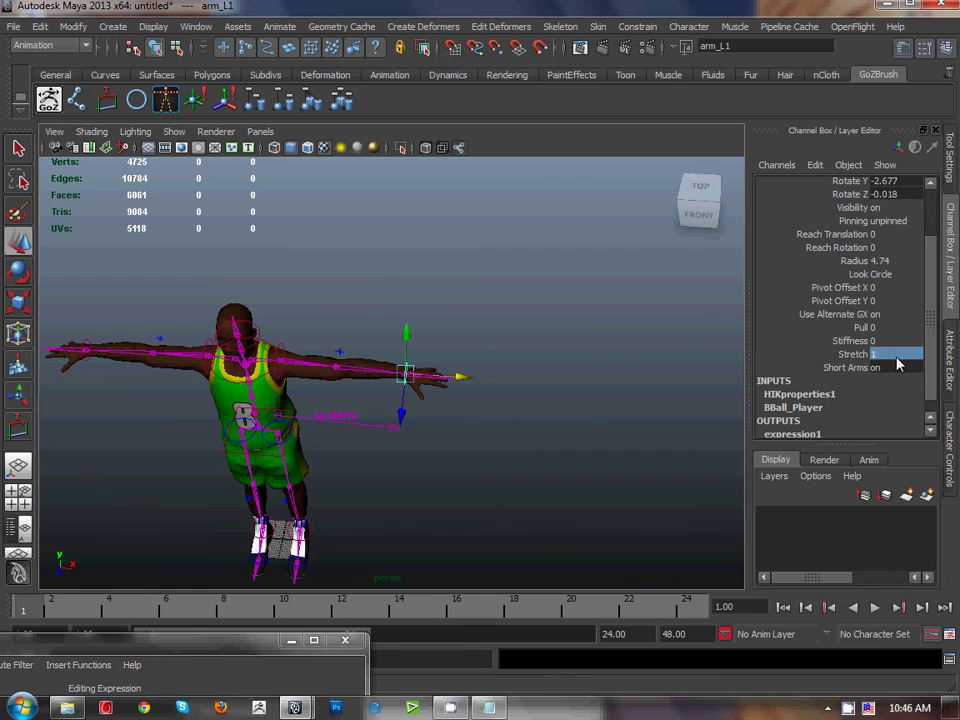
{"action": "left_click_drag", "start_coordinate": [456, 377], "coordinate": [600, 396]}
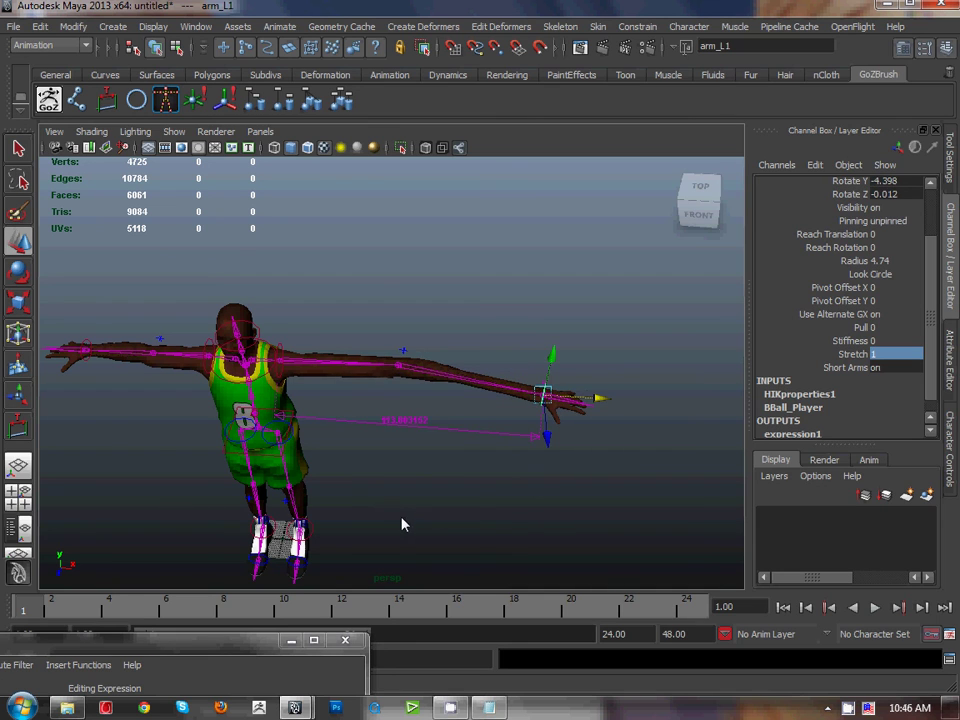